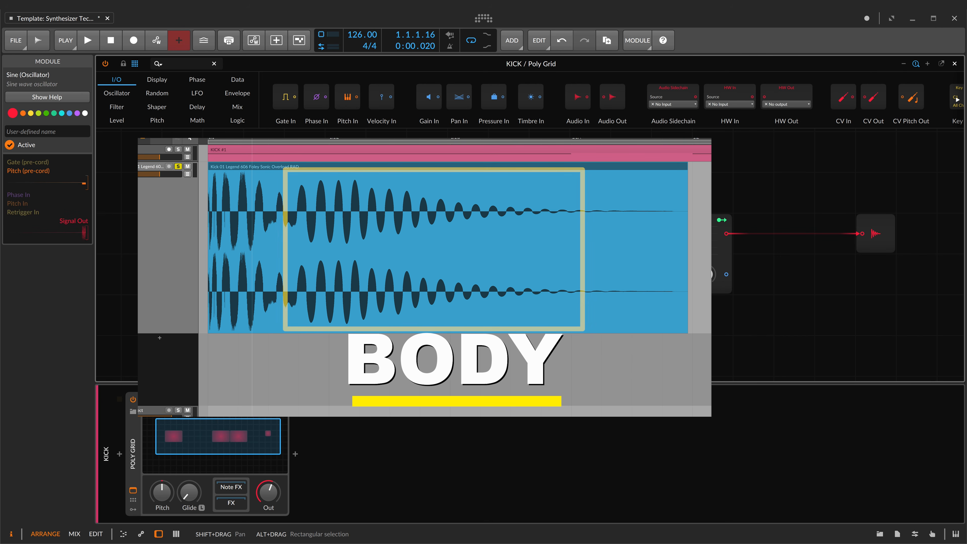
# Step: Move the low-pass filter and ADSR modules up against the Sine oscillator and place a Label module above the oscillator
pyautogui.moveTo(471, 181); pyautogui.dragTo(768, 285)
pyautogui.moveTo(670, 233); pyautogui.dragTo(572, 232)
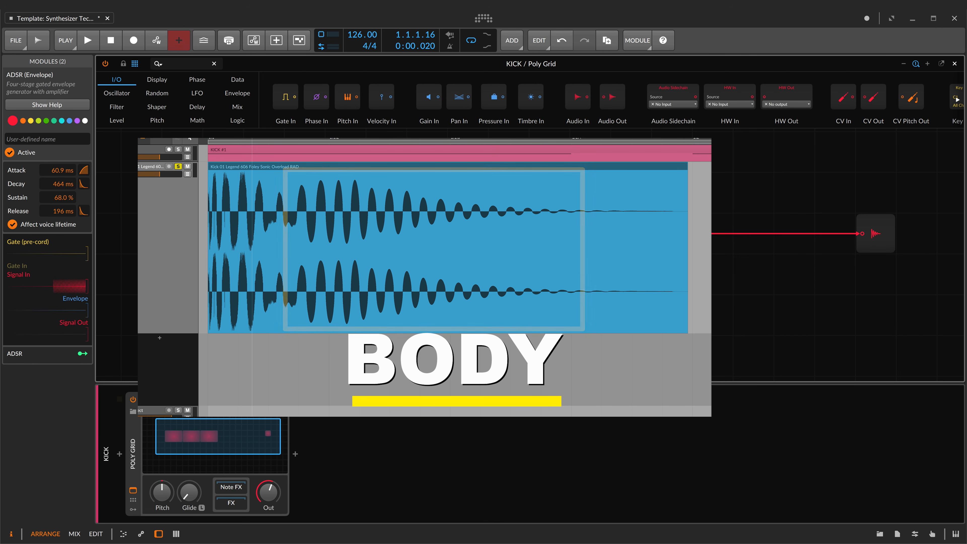
pyautogui.click(237, 79)
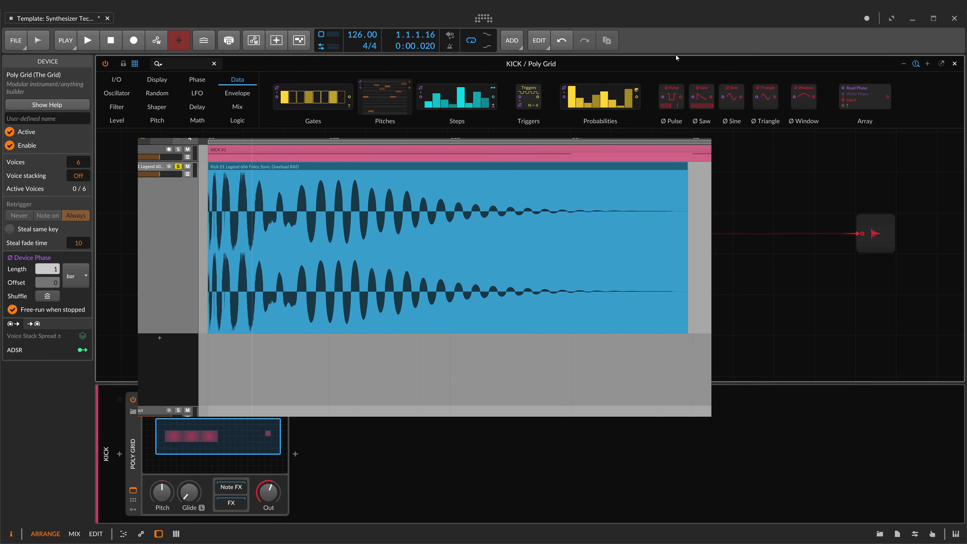
pyautogui.click(166, 82)
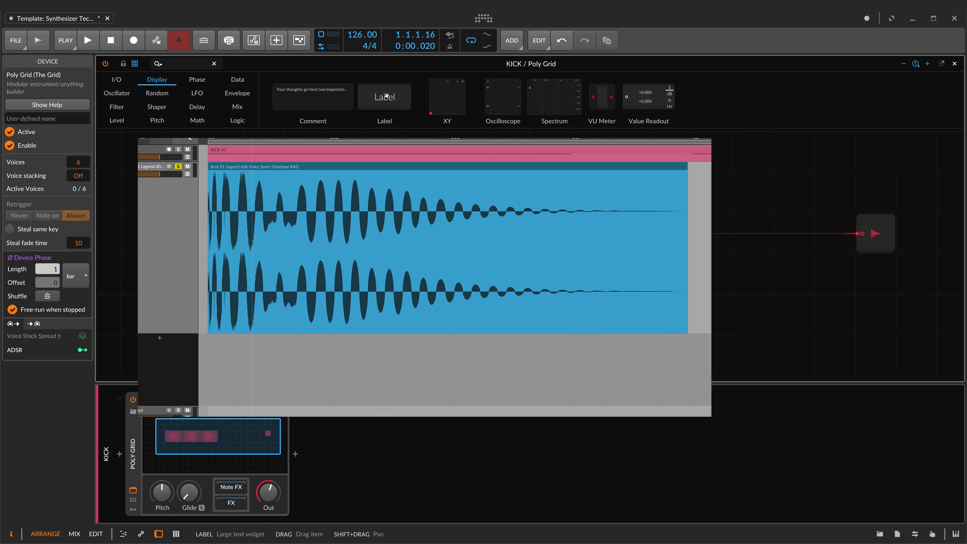
pyautogui.moveTo(386, 96); pyautogui.dragTo(204, 196)
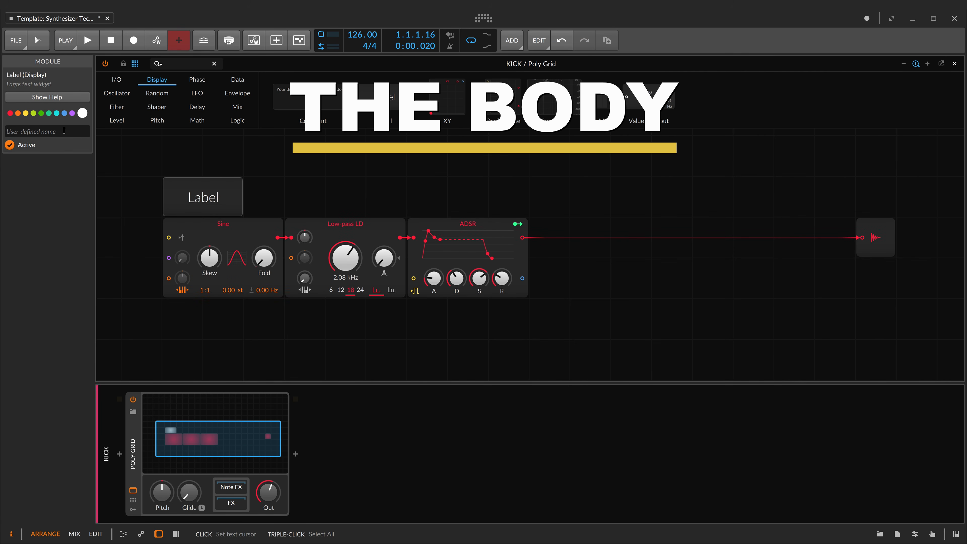
# Step: Name the label BODY, colour it red and widen it to span four module widths
pyautogui.click(311, 158)
pyautogui.click(230, 193)
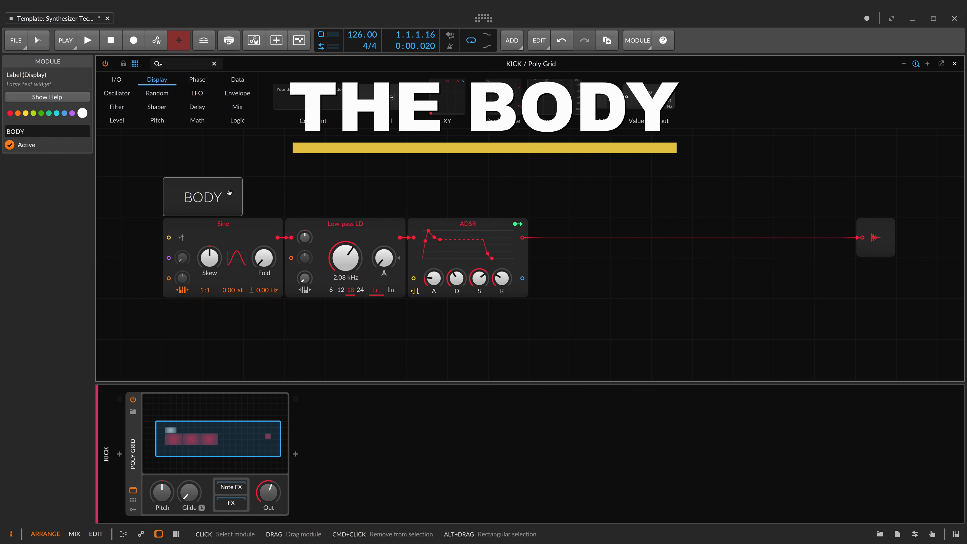
pyautogui.click(11, 114)
pyautogui.moveTo(243, 195); pyautogui.dragTo(647, 194)
pyautogui.click(570, 271)
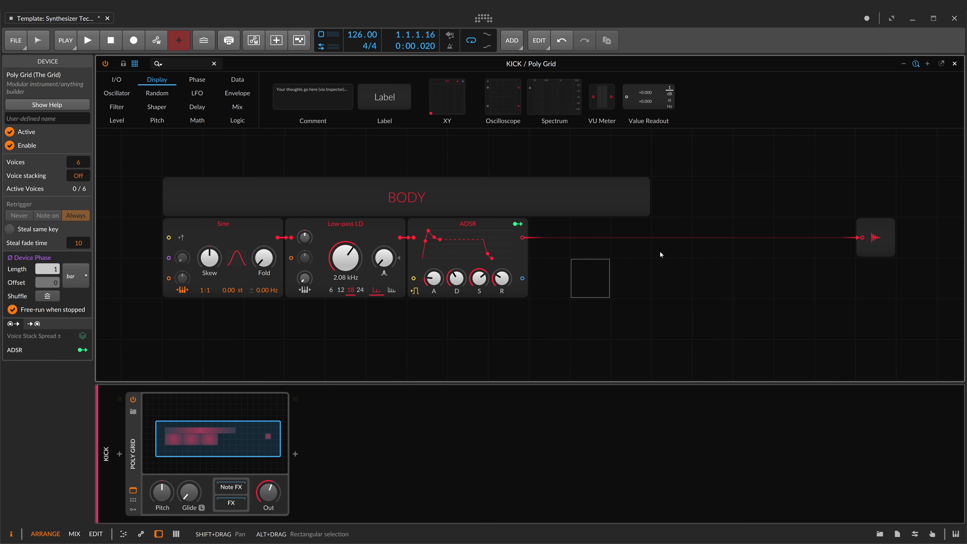
# Step: Shift the ADSR, Low-pass LD and Sine modules right so the chain ends flush with the BODY label's right edge
pyautogui.moveTo(554, 229); pyautogui.dragTo(377, 244)
pyautogui.moveTo(375, 224); pyautogui.dragTo(497, 225)
pyautogui.moveTo(244, 225); pyautogui.dragTo(366, 225)
# Step: Add an AD envelope before the Sine oscillator, wire its envelope output to the pitch input, and replace the Sine with a Phase-1 oscillator
pyautogui.click(180, 173)
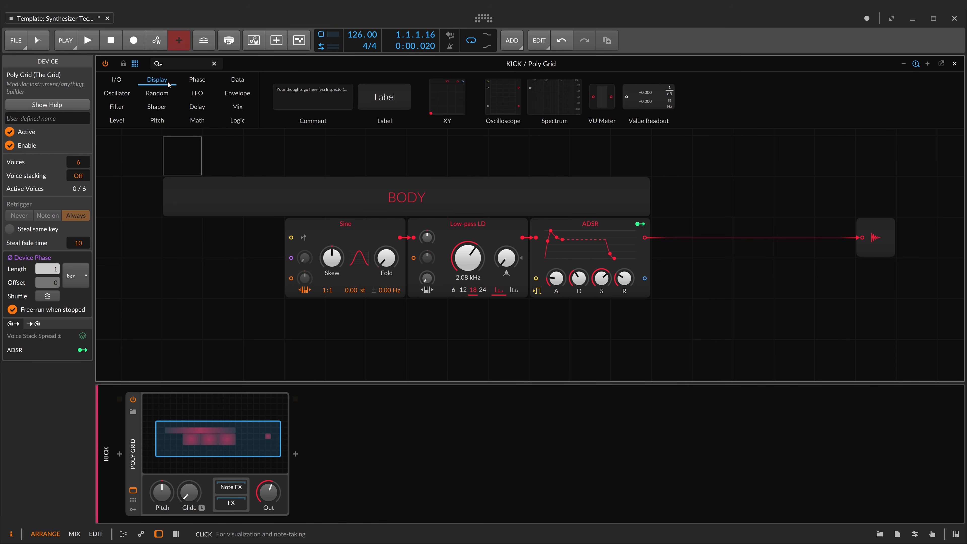
pyautogui.click(237, 93)
pyautogui.moveTo(363, 97); pyautogui.dragTo(291, 280)
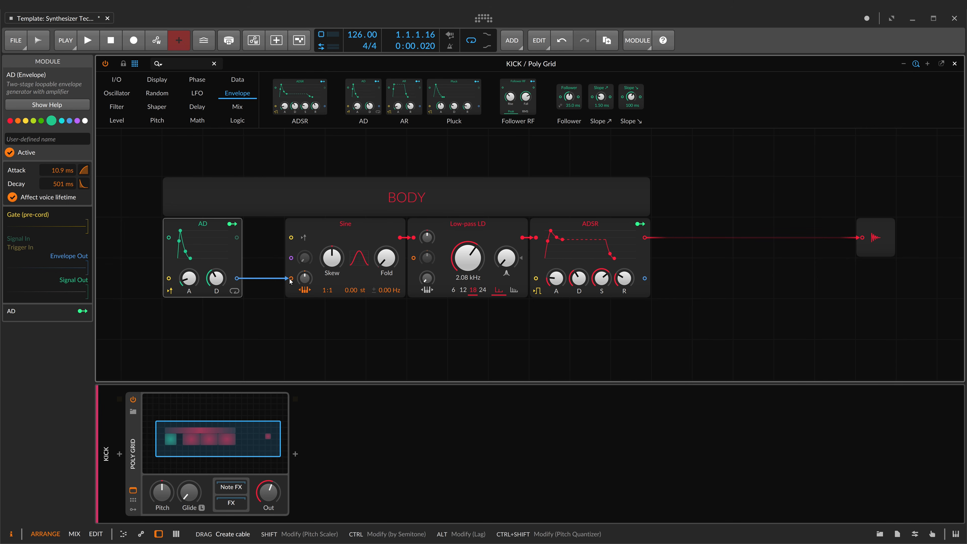
pyautogui.rightClick(356, 234)
pyautogui.click(381, 426)
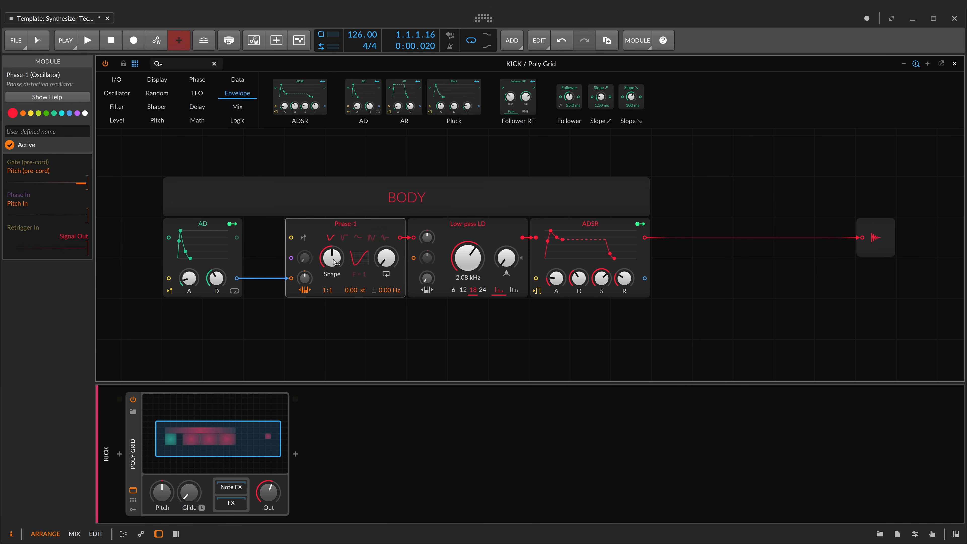
# Step: Lower the body filter's cutoff to 708 Hz with a 6 dB slope, and adjust the ADSR's attack and release during playback
pyautogui.moveTo(467, 258); pyautogui.dragTo(468, 288)
pyautogui.press('space')
pyautogui.click(453, 291)
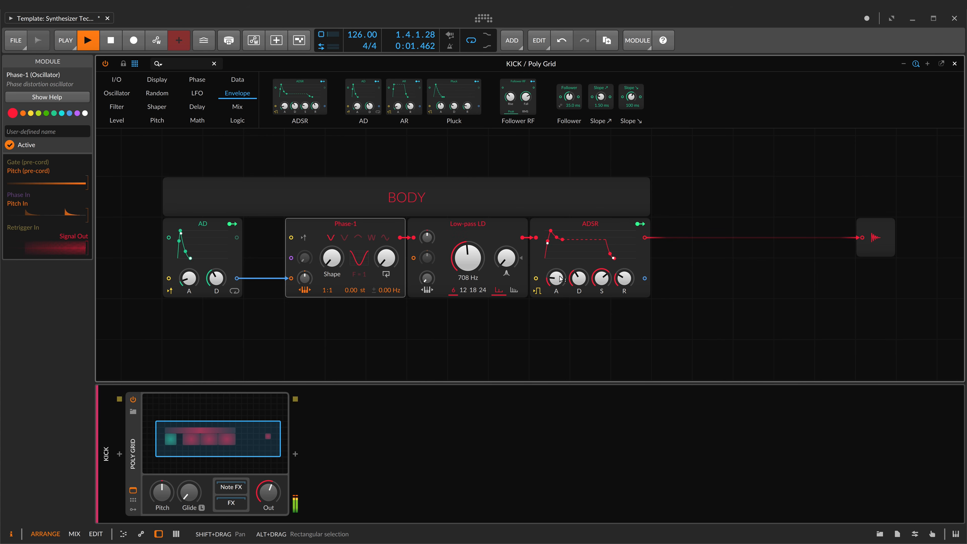
pyautogui.moveTo(555, 278); pyautogui.dragTo(556, 275)
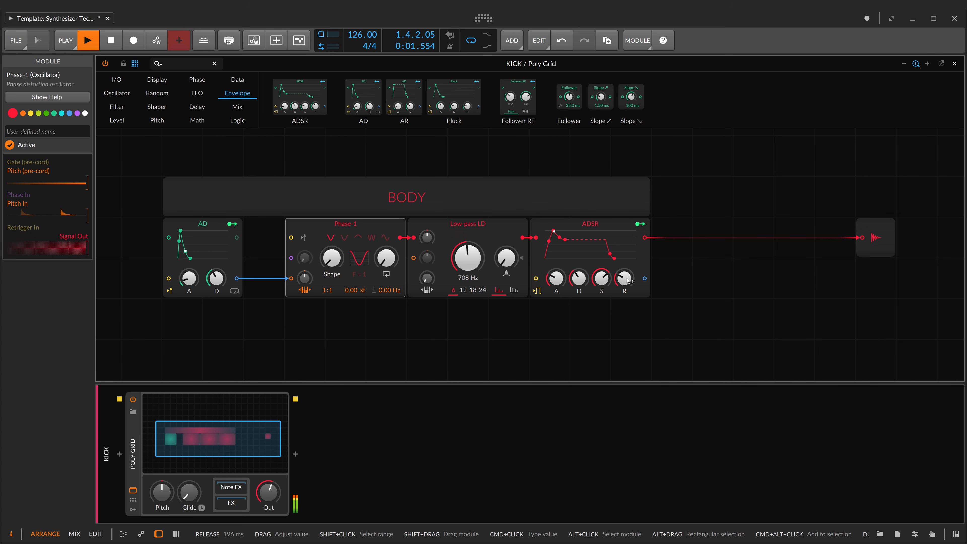
pyautogui.moveTo(624, 278); pyautogui.dragTo(624, 273)
pyautogui.press('space')
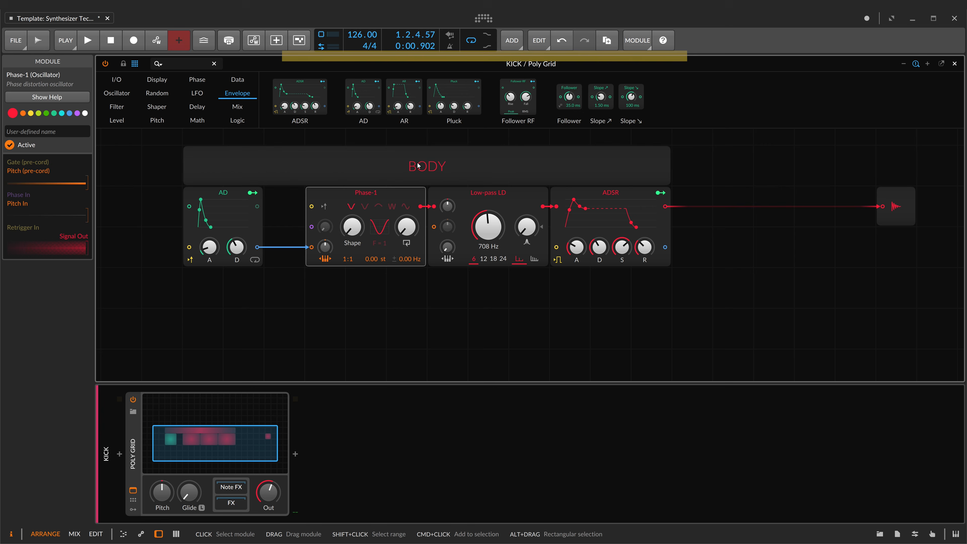
# Step: Duplicate the BODY label below the body modules, rename the copy CLICK and colour it yellow
pyautogui.moveTo(416, 157); pyautogui.dragTo(429, 294)
pyautogui.moveTo(440, 170); pyautogui.dragTo(441, 333)
pyautogui.click(6, 131)
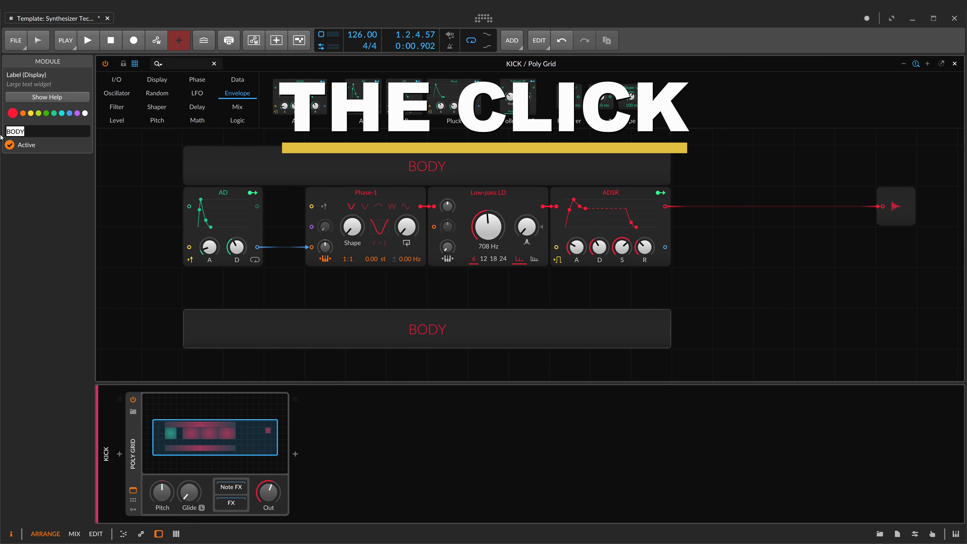
pyautogui.press('Return')
pyautogui.click(31, 113)
# Step: Add a Phase-1 oscillator and a Low-pass LD filter side by side under the CLICK label
pyautogui.scroll(4, 701, 317)
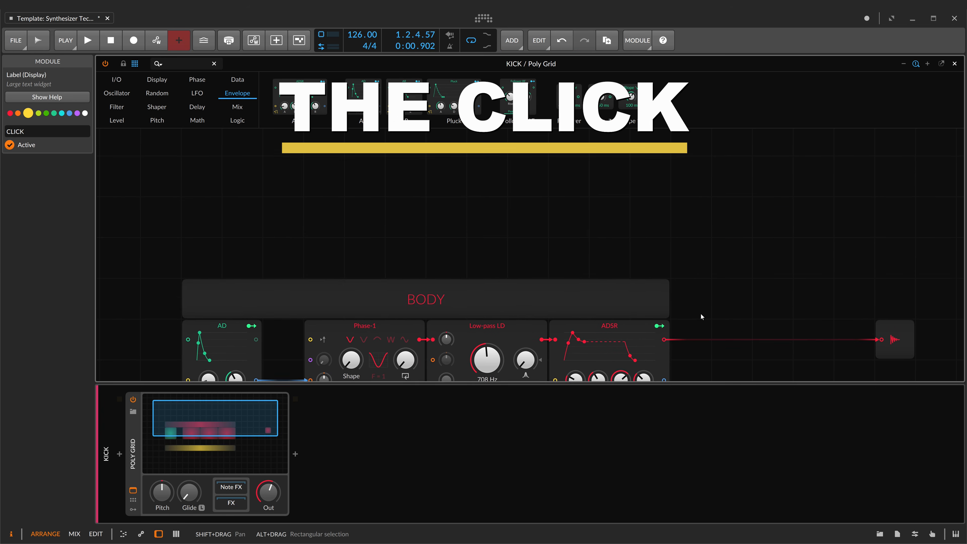
pyautogui.scroll(-4, 702, 317)
pyautogui.hscroll(-1, 702, 315)
pyautogui.click(384, 349)
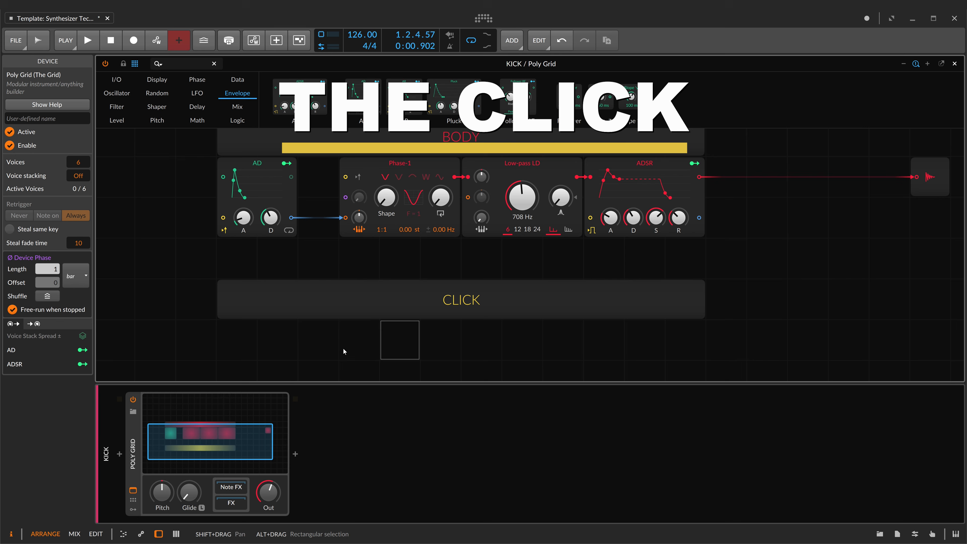
pyautogui.click(128, 93)
pyautogui.moveTo(704, 97); pyautogui.dragTo(405, 351)
pyautogui.scroll(-2, 519, 351)
pyautogui.scroll(1, 514, 345)
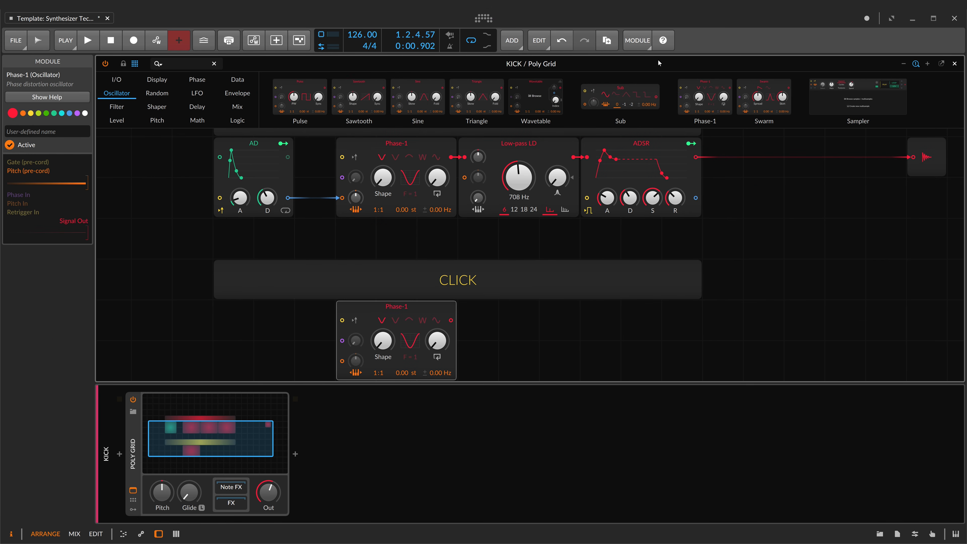
pyautogui.click(125, 108)
pyautogui.moveTo(300, 97); pyautogui.dragTo(502, 341)
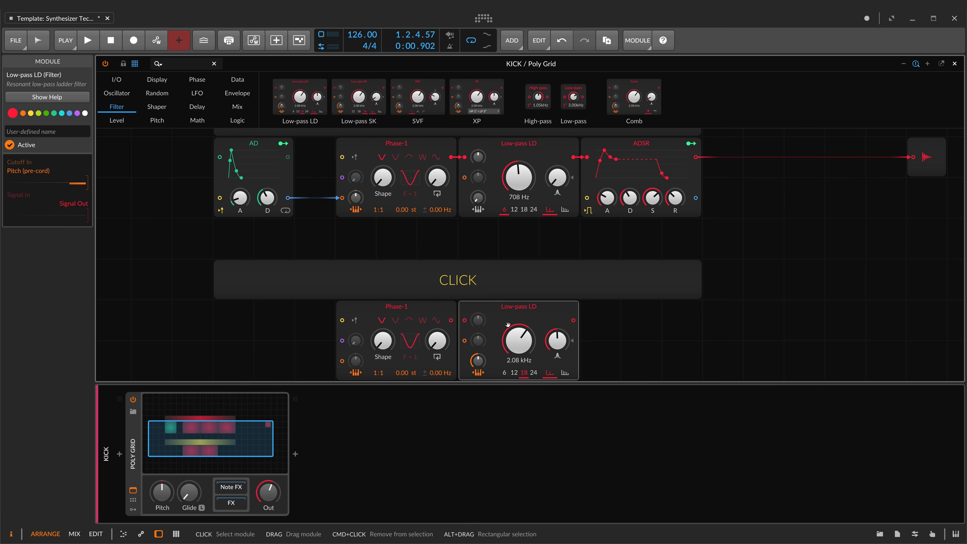
# Step: Move the click filter to the label's right end, add a Mixer directly before it, and shift the click Phase-1 oscillator left
pyautogui.scroll(-1, 476, 344)
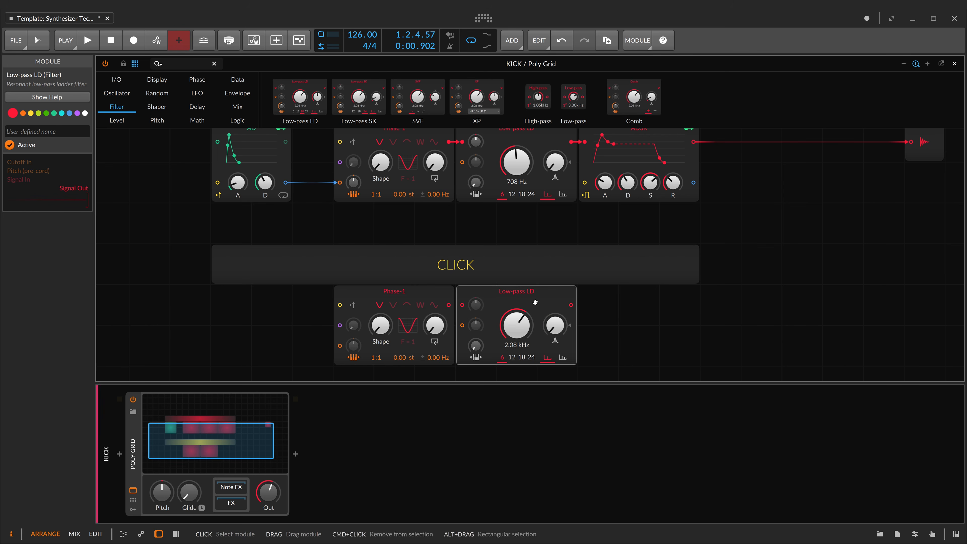
pyautogui.moveTo(535, 302); pyautogui.dragTo(608, 302)
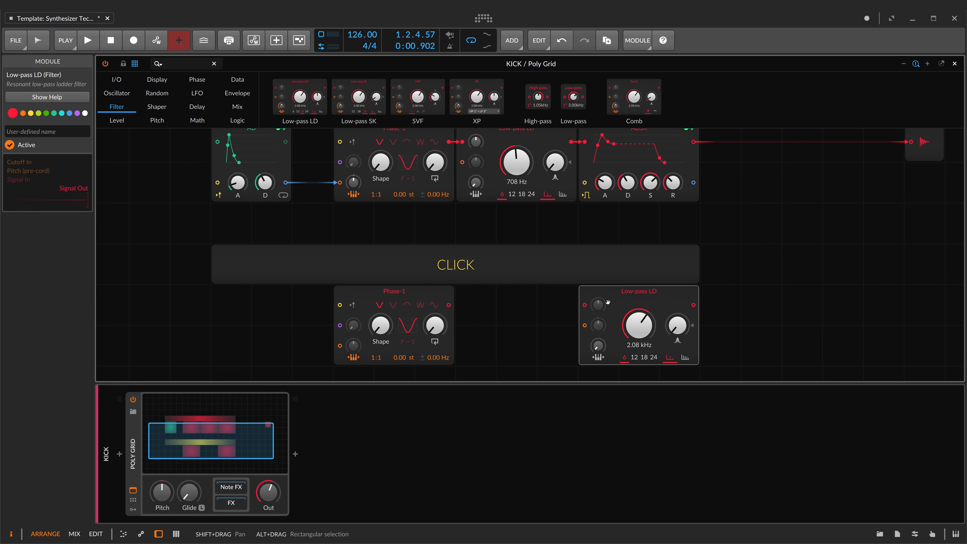
pyautogui.click(234, 108)
pyautogui.moveTo(330, 97); pyautogui.dragTo(533, 301)
pyautogui.click(423, 297)
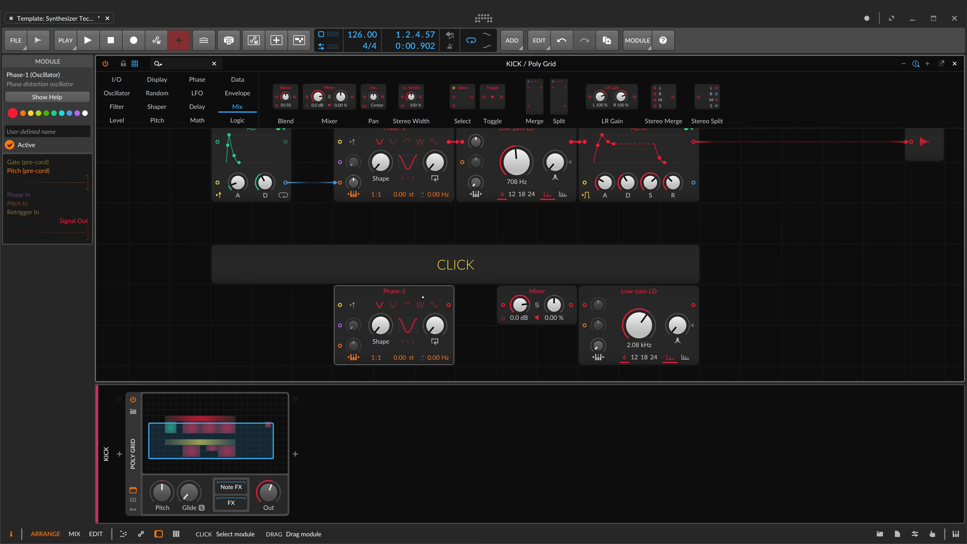
pyautogui.moveTo(422, 297); pyautogui.dragTo(381, 297)
# Step: Add a Noise generator set to Pink below the click oscillator, and wire both sources into separate channels of the click Mixer
pyautogui.scroll(-1, 381, 298)
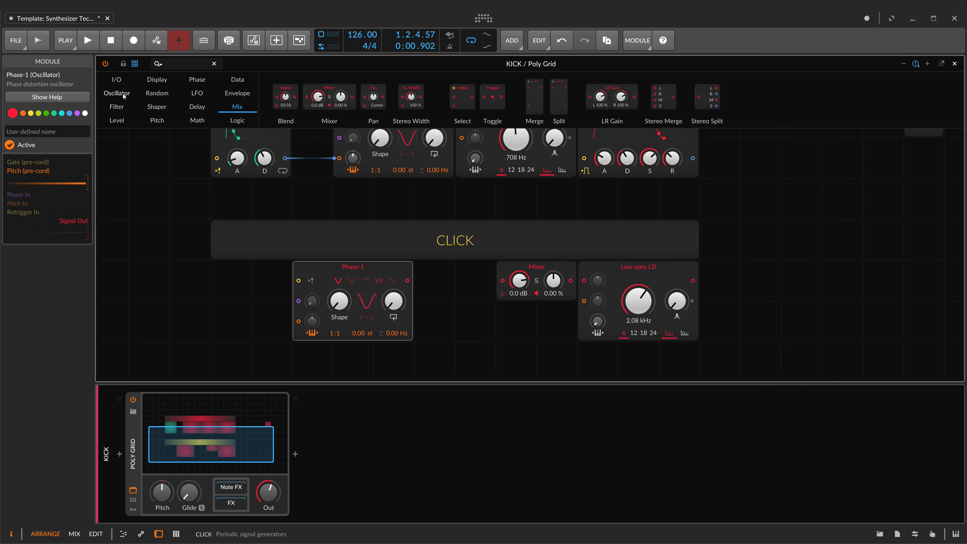
pyautogui.click(156, 93)
pyautogui.moveTo(285, 97); pyautogui.dragTo(392, 360)
pyautogui.scroll(-1, 433, 350)
pyautogui.click(391, 338)
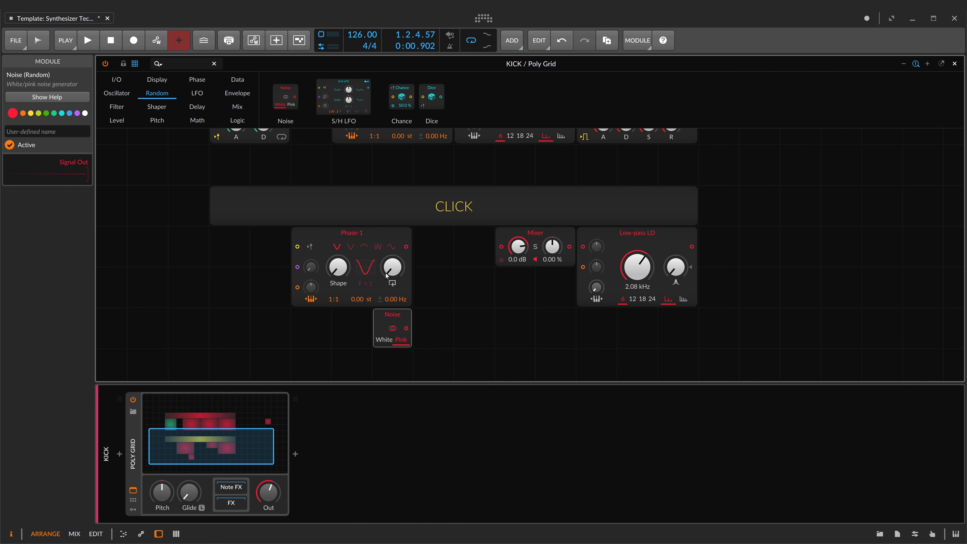
pyautogui.moveTo(475, 291); pyautogui.dragTo(501, 259)
pyautogui.moveTo(407, 246); pyautogui.dragTo(501, 248)
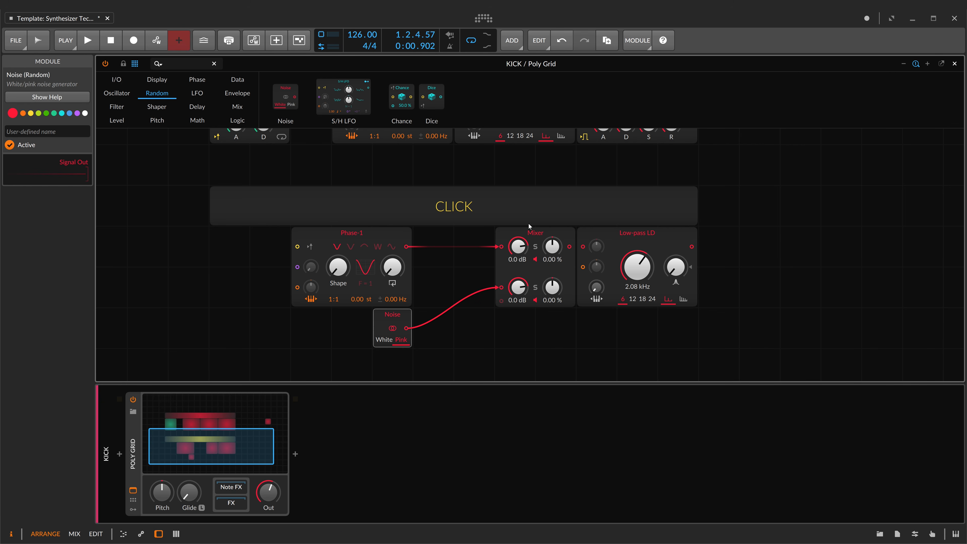
# Step: Insert an AD envelope between each click source and the Mixer, and set the noise channel's level to -43.3 dB
pyautogui.click(248, 93)
pyautogui.moveTo(361, 97); pyautogui.dragTo(501, 249)
pyautogui.moveTo(368, 85); pyautogui.dragTo(518, 273)
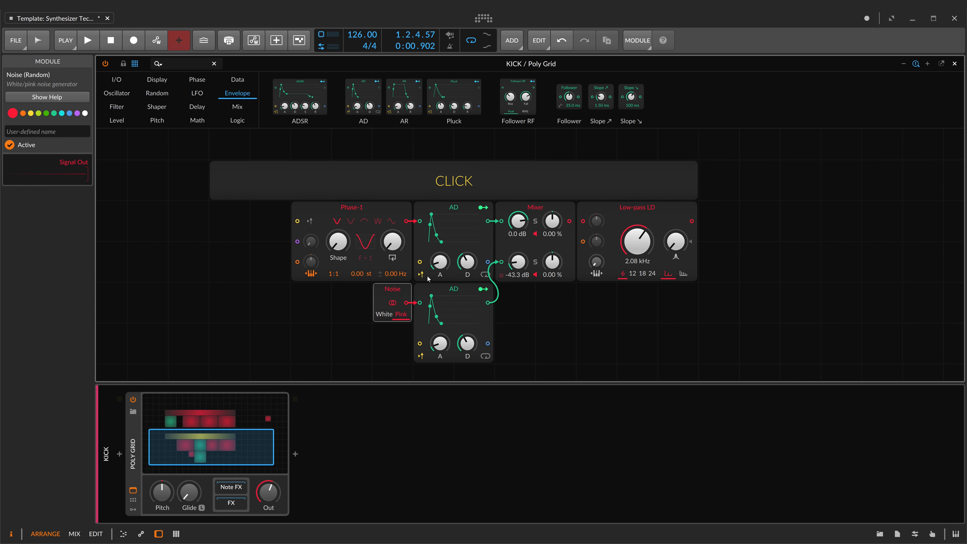
# Step: Turn both click AD envelopes' attack to minimum and shorten their decays, with the noise envelope's decay at 41.9 ms
pyautogui.moveTo(440, 262); pyautogui.dragTo(440, 278)
pyautogui.moveTo(440, 282); pyautogui.dragTo(440, 282)
pyautogui.moveTo(441, 343); pyautogui.dragTo(440, 359)
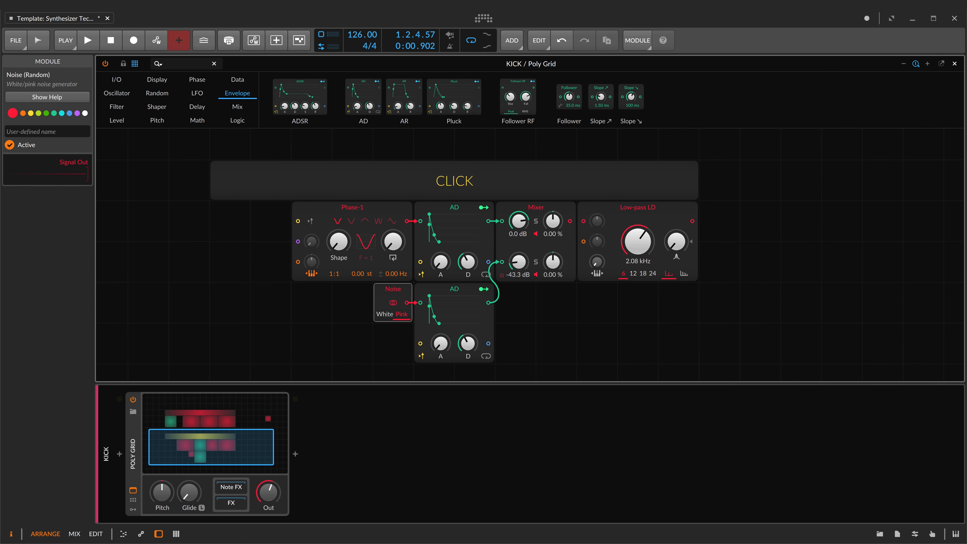
pyautogui.scroll(1, 470, 269)
pyautogui.moveTo(469, 266); pyautogui.dragTo(468, 303)
pyautogui.scroll(-3, 469, 273)
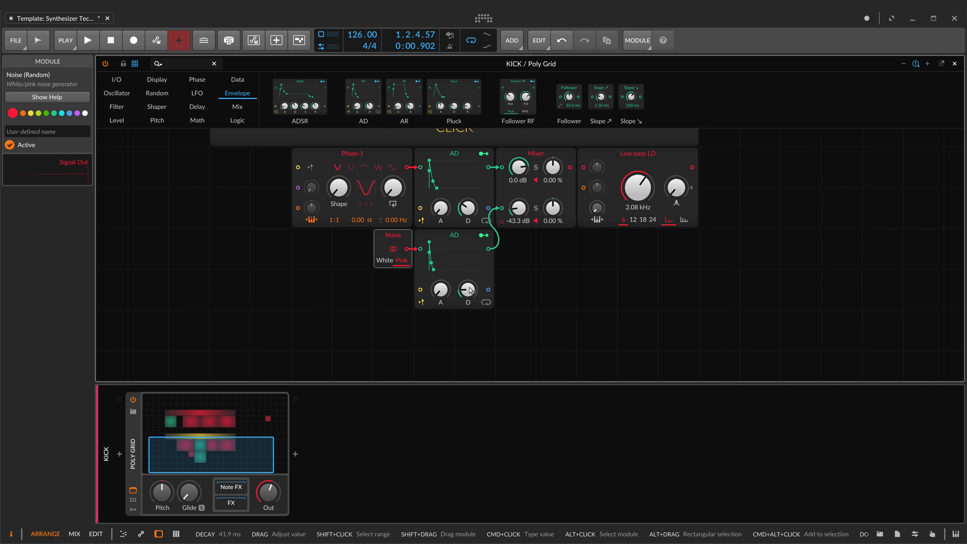
# Step: Insert a Mixer before the audio output, route the click filter into its second channel beside the body signal, and audition the kick
pyautogui.scroll(3, 550, 242)
pyautogui.scroll(5, 673, 287)
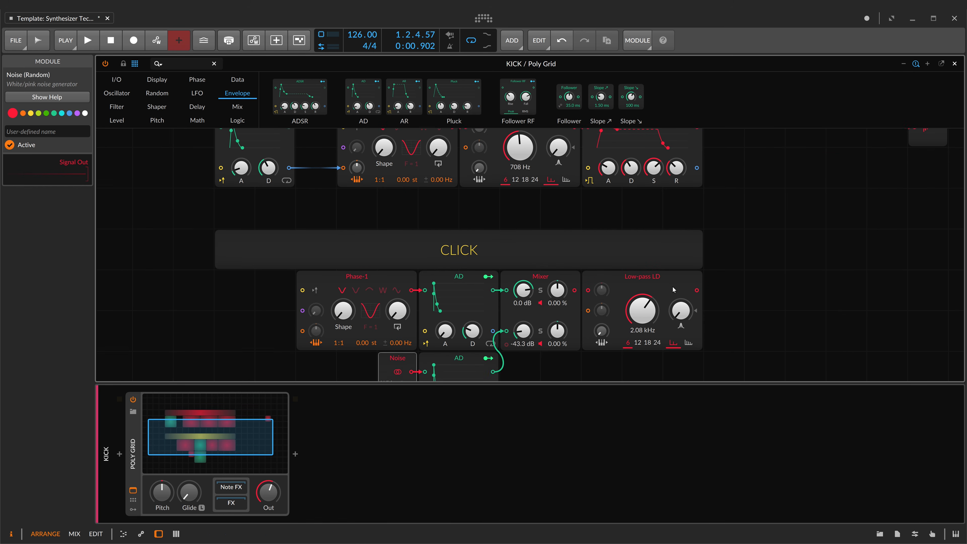
pyautogui.click(235, 110)
pyautogui.moveTo(329, 97); pyautogui.dragTo(728, 194)
pyautogui.moveTo(697, 321); pyautogui.dragTo(751, 197)
pyautogui.scroll(-1, 776, 183)
pyautogui.scroll(2, 775, 183)
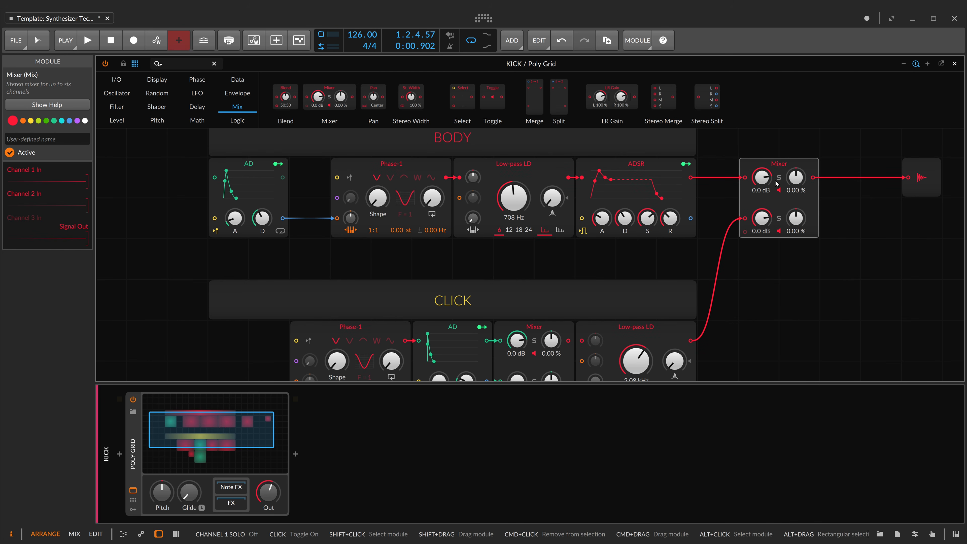
pyautogui.press('space')
pyautogui.scroll(-4, 703, 266)
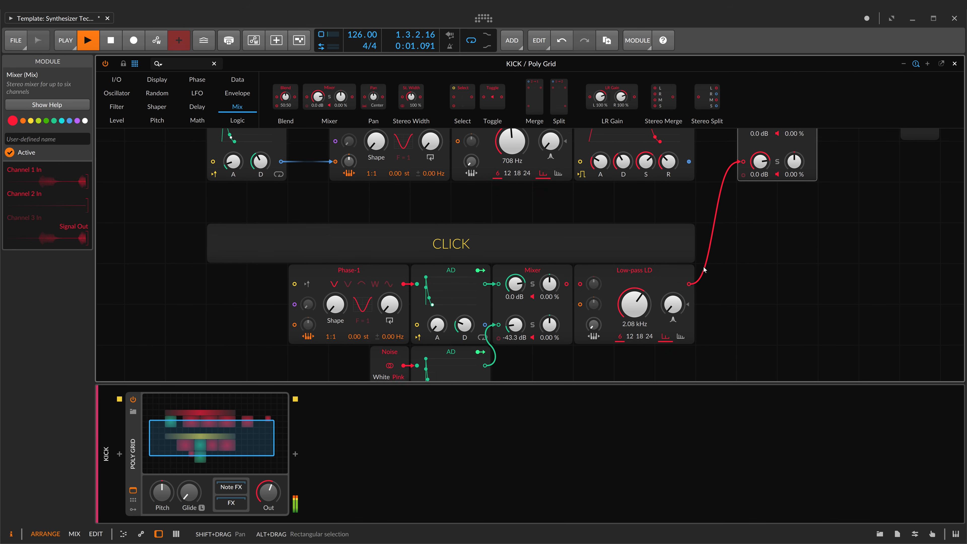
pyautogui.press('space')
# Step: Add an AD envelope wired to the click oscillator's pitch input, with 0 ms attack and 64.3 ms decay
pyautogui.click(227, 98)
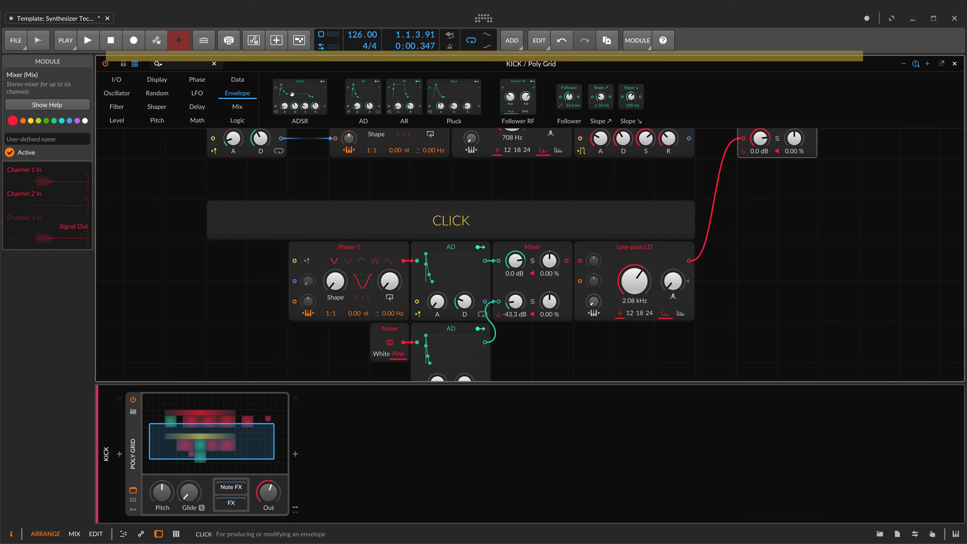
pyautogui.moveTo(364, 97); pyautogui.dragTo(190, 271)
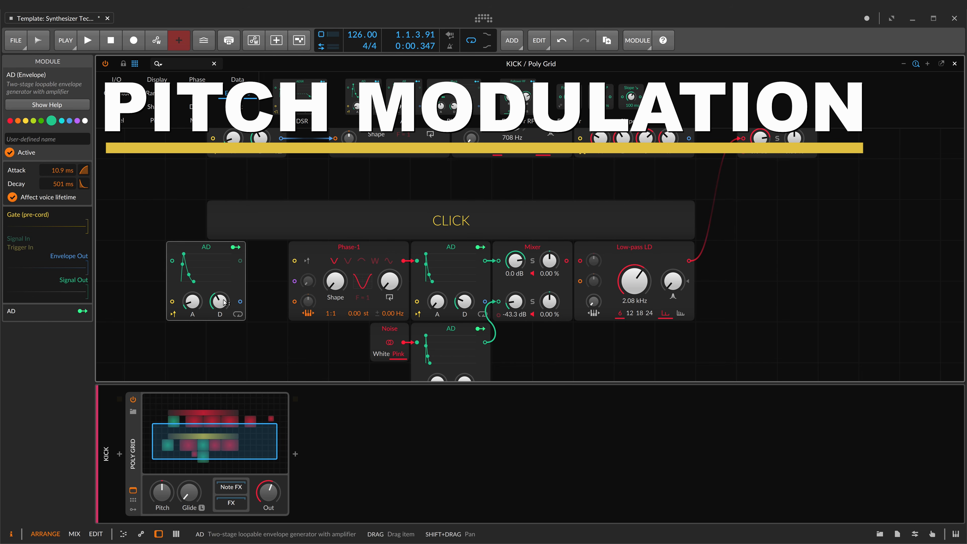
pyautogui.moveTo(283, 313); pyautogui.dragTo(294, 301)
pyautogui.moveTo(219, 301); pyautogui.dragTo(220, 302)
# Step: Raise the click Phase-1 oscillator's pitch modulation amount while the kick plays
pyautogui.press('space')
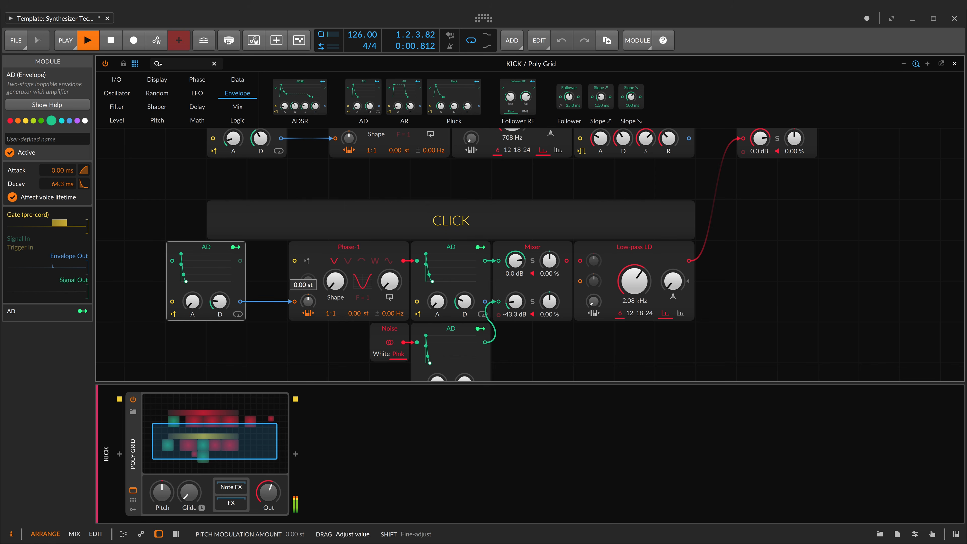
pyautogui.keyDown('super'); pyautogui.click(308, 304); pyautogui.keyUp('super')
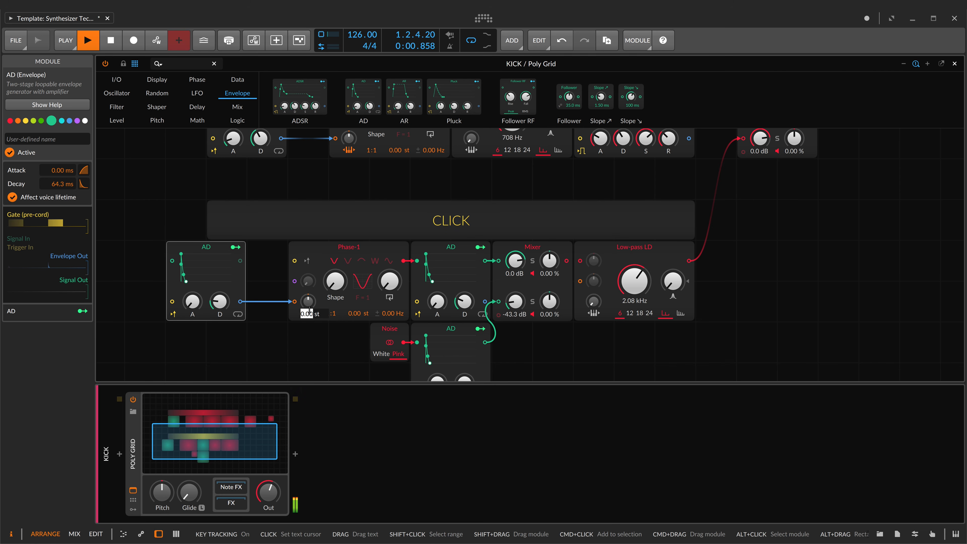
pyautogui.press('Return')
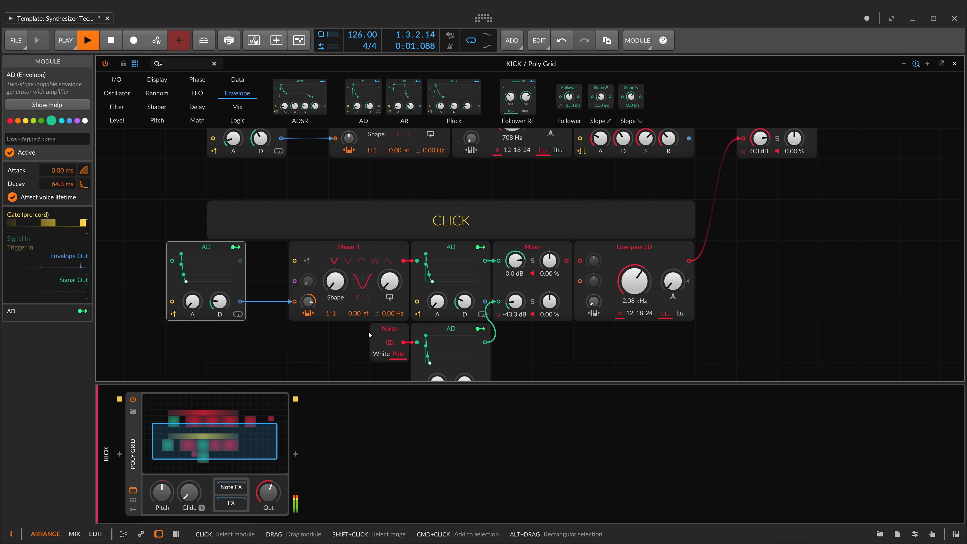
pyautogui.scroll(-1, 675, 335)
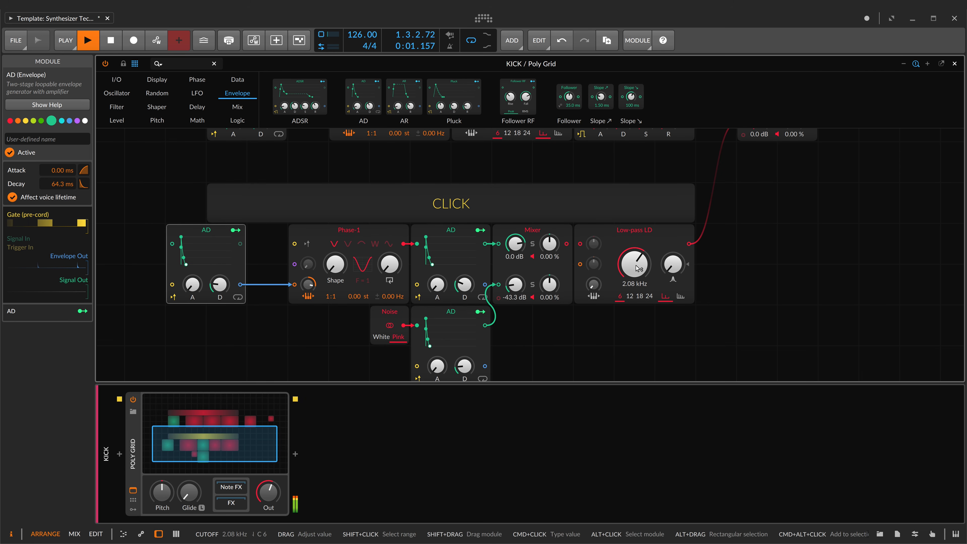
# Step: Connect the click Mixer's output to the click Low-pass LD filter and set that filter's cutoff to 735 Hz
pyautogui.moveTo(639, 268); pyautogui.dragTo(638, 284)
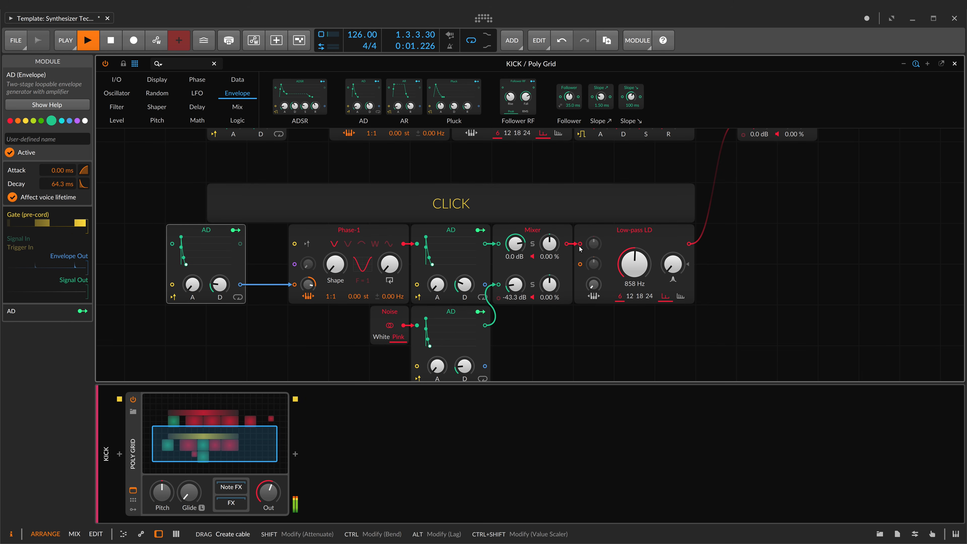
pyautogui.moveTo(567, 244); pyautogui.dragTo(580, 244)
pyautogui.moveTo(643, 270)
pyautogui.mouseDown()
pyautogui.moveTo(643, 256)
pyautogui.moveTo(634, 259)
pyautogui.mouseUp()
# Step: Raise the body Low-pass LD cutoff to 1.42 kHz and try the body Phase-1 oscillator's shape at 7.33 %
pyautogui.scroll(3, 770, 269)
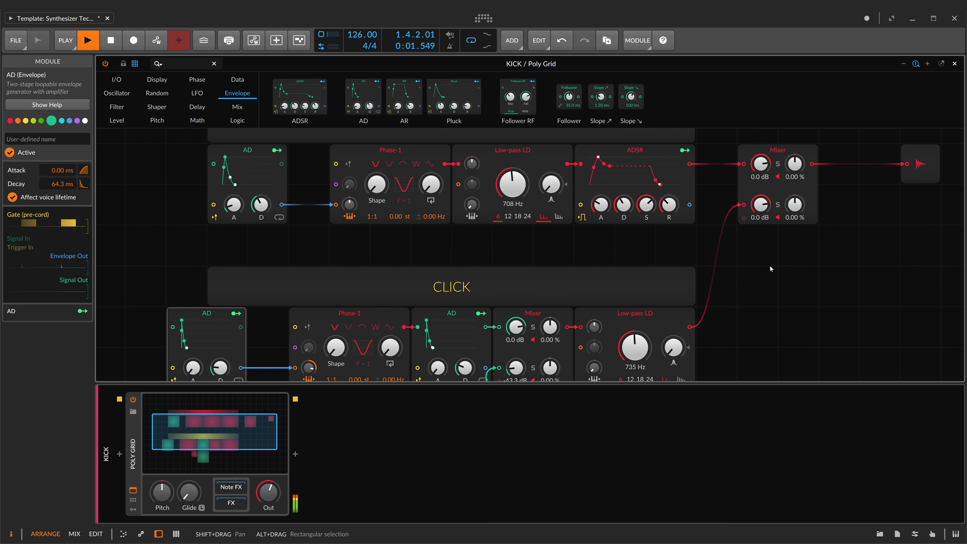
pyautogui.scroll(1, 769, 269)
pyautogui.scroll(-1, 706, 270)
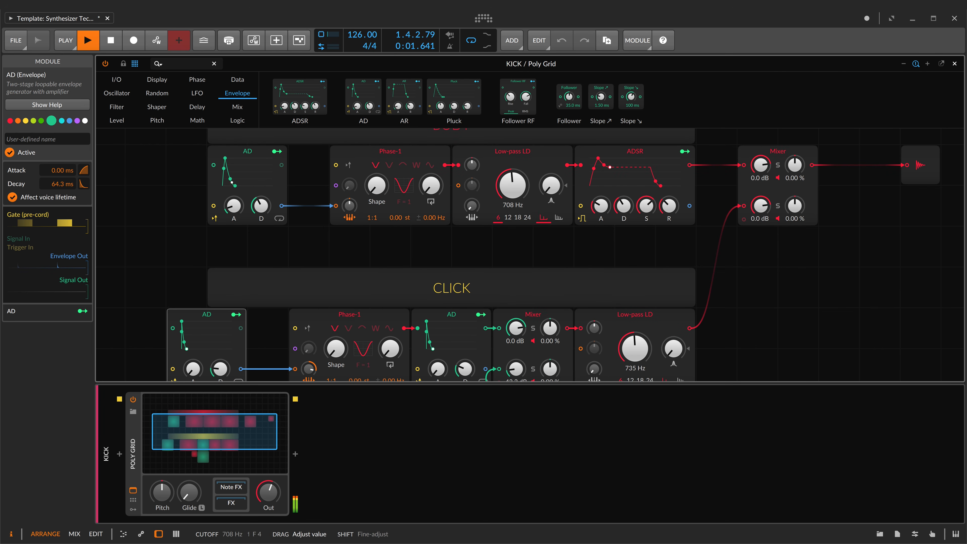
pyautogui.moveTo(513, 185); pyautogui.dragTo(512, 175)
pyautogui.moveTo(378, 189); pyautogui.dragTo(378, 185)
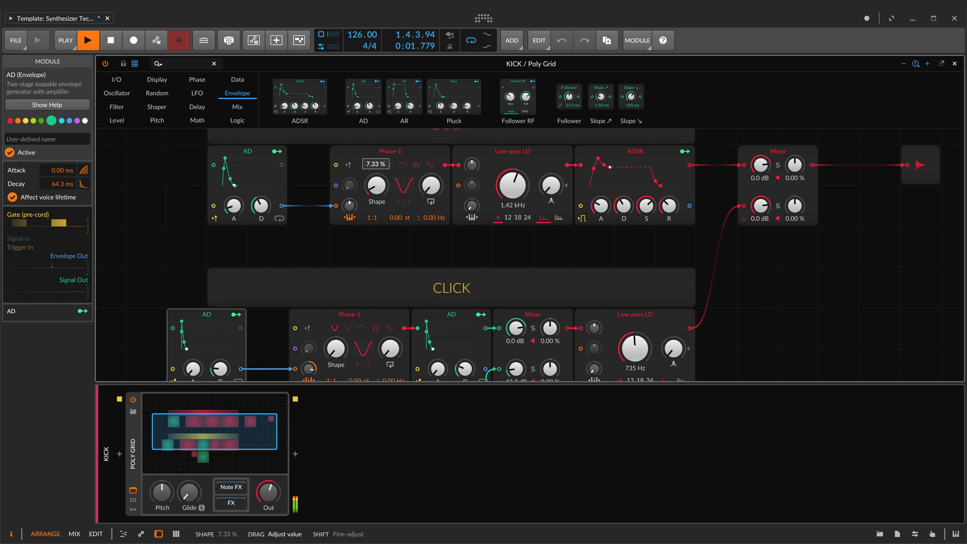
# Step: Fine-tune the click envelopes' decays by ear, with 64.3 ms on the pitch envelope and 93.6 ms on the oscillator's amplitude envelope
pyautogui.scroll(-4, 135, 251)
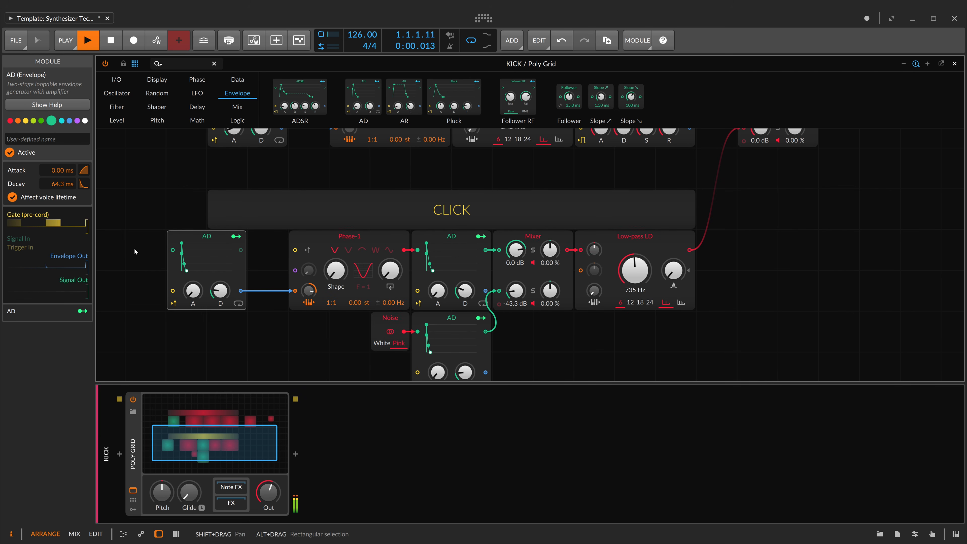
pyautogui.moveTo(224, 296); pyautogui.dragTo(224, 289)
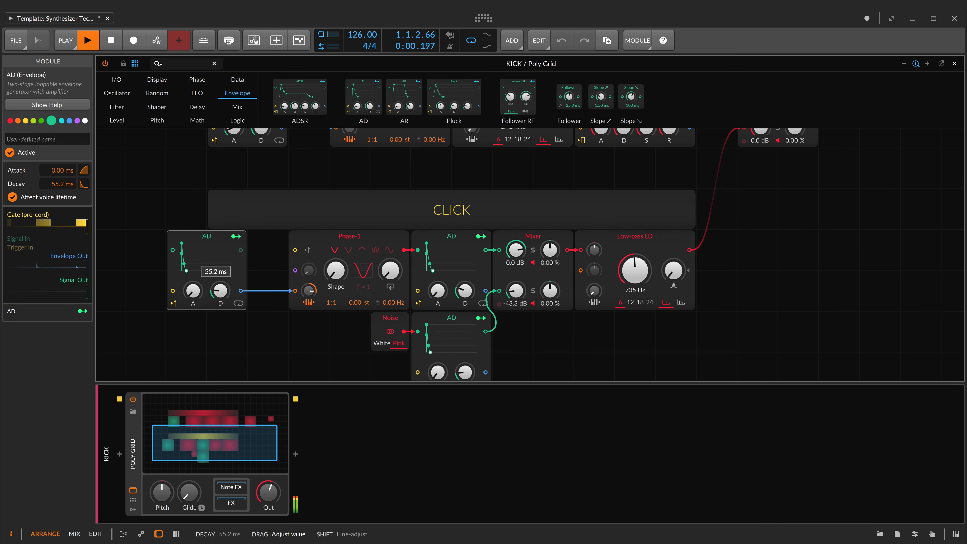
pyautogui.moveTo(224, 296); pyautogui.dragTo(224, 294)
pyautogui.moveTo(462, 288); pyautogui.dragTo(462, 282)
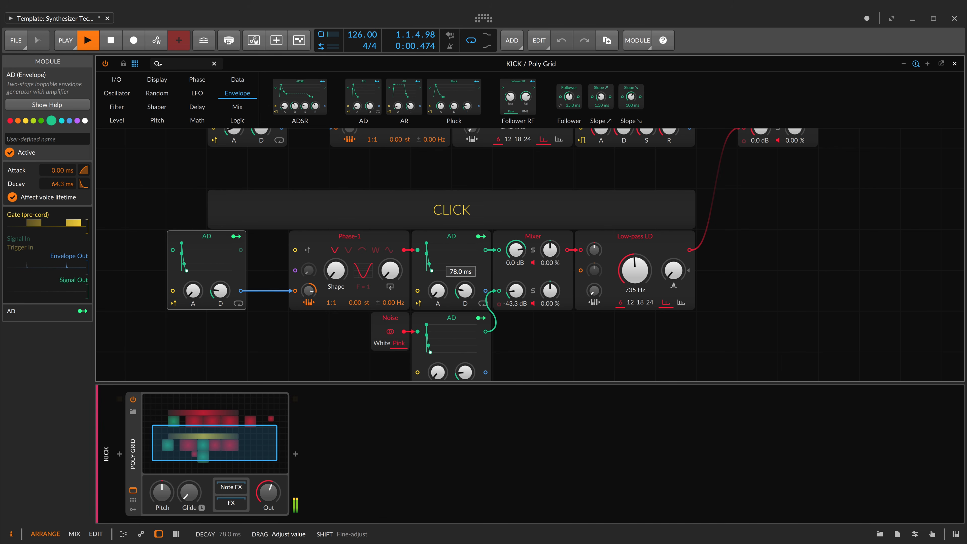
pyautogui.moveTo(462, 283); pyautogui.dragTo(462, 283)
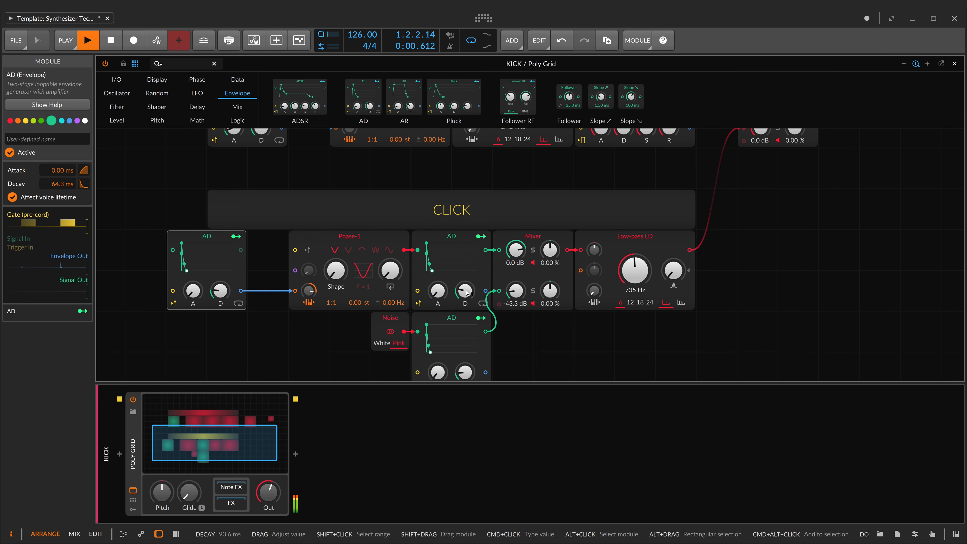
# Step: Set the noise channel level in the click Mixer to -35.8 dB
pyautogui.scroll(-3, 546, 350)
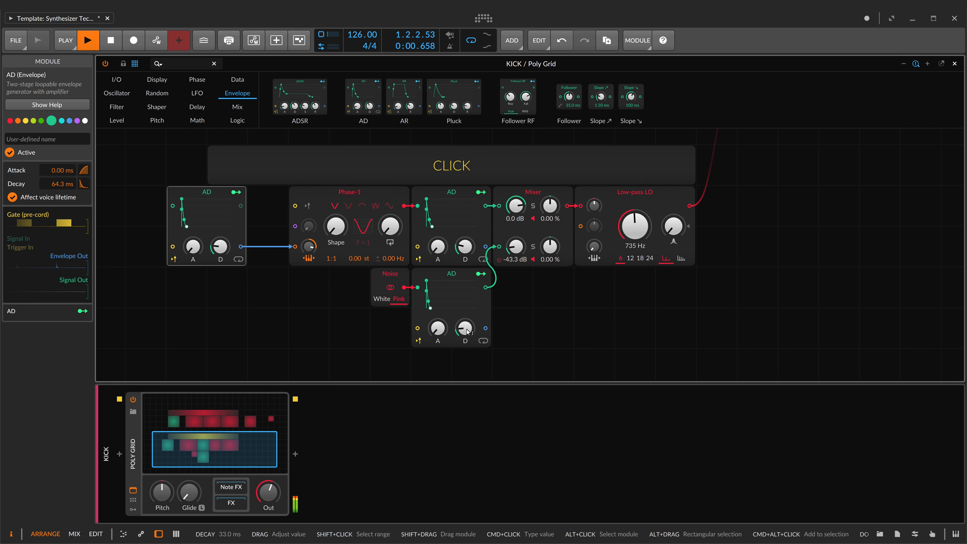
pyautogui.moveTo(516, 247); pyautogui.dragTo(516, 239)
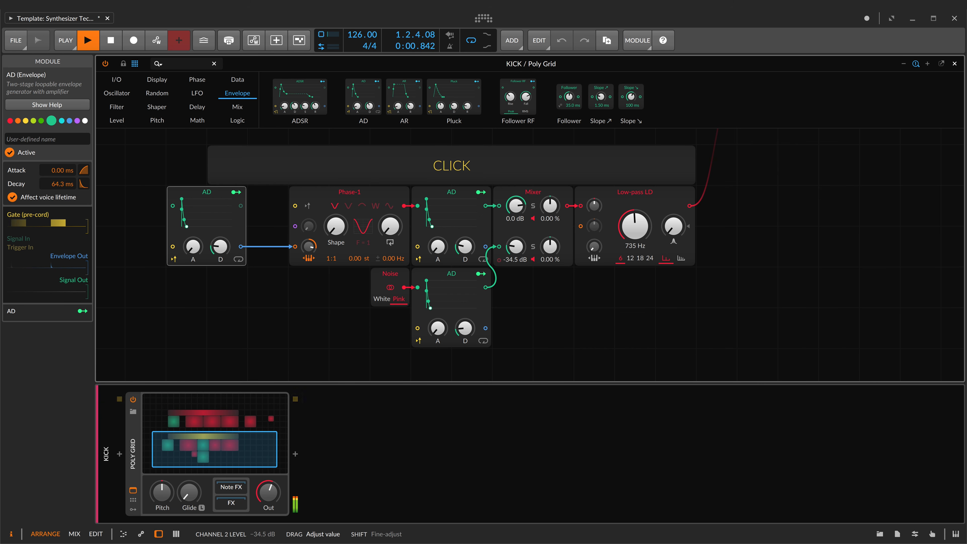
pyautogui.moveTo(516, 247); pyautogui.dragTo(515, 247)
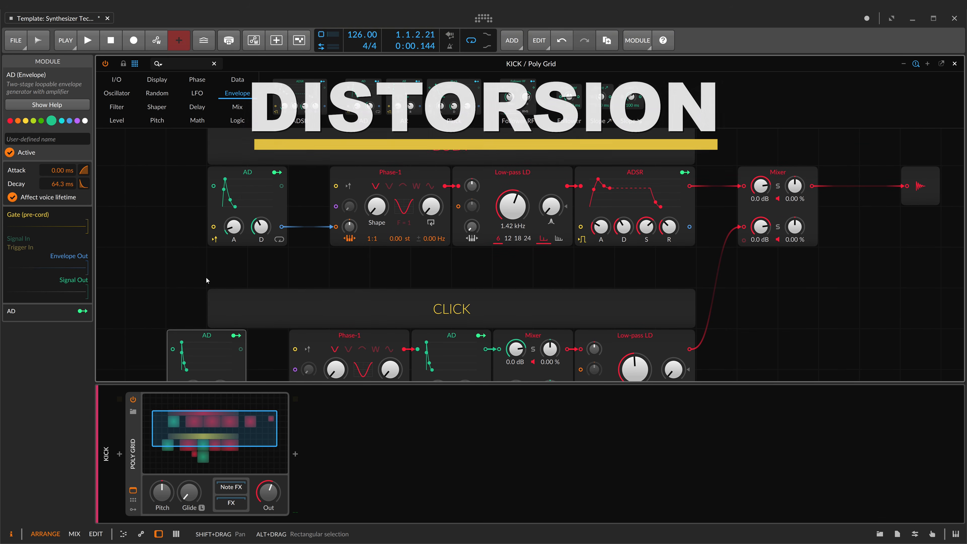
# Step: Insert a Distortion device after the Poly Grid in the KICK track's device chain
pyautogui.scroll(-3, 579, 242)
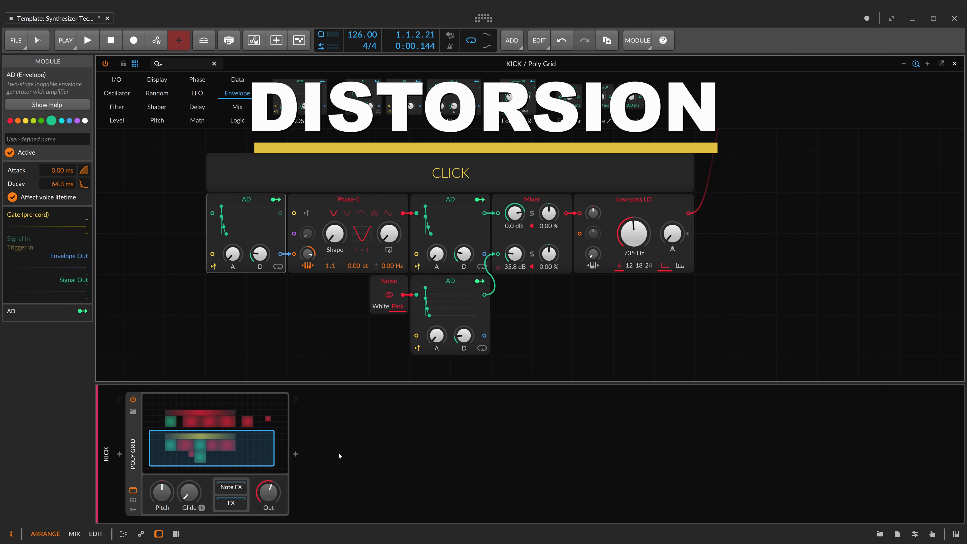
pyautogui.click(295, 454)
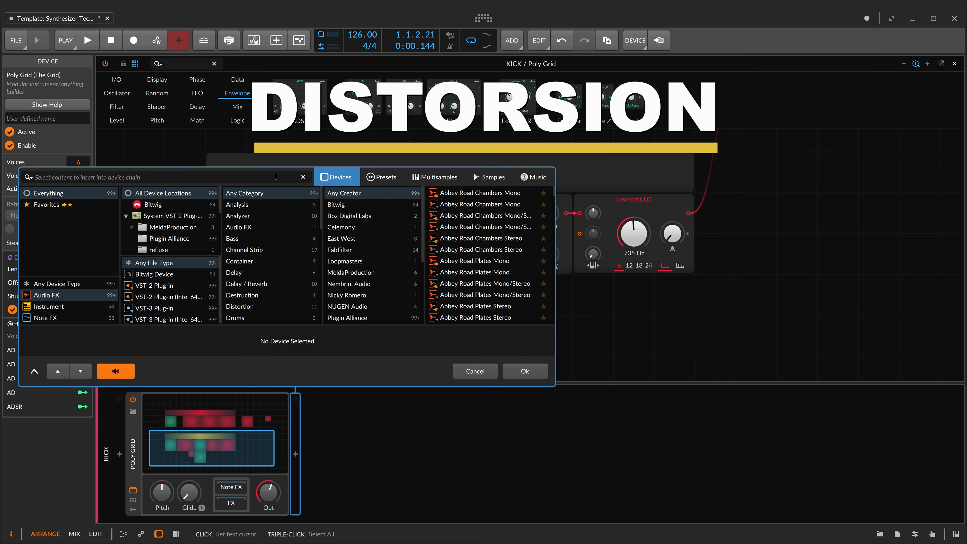
pyautogui.write('dist')
pyautogui.doubleClick(470, 193)
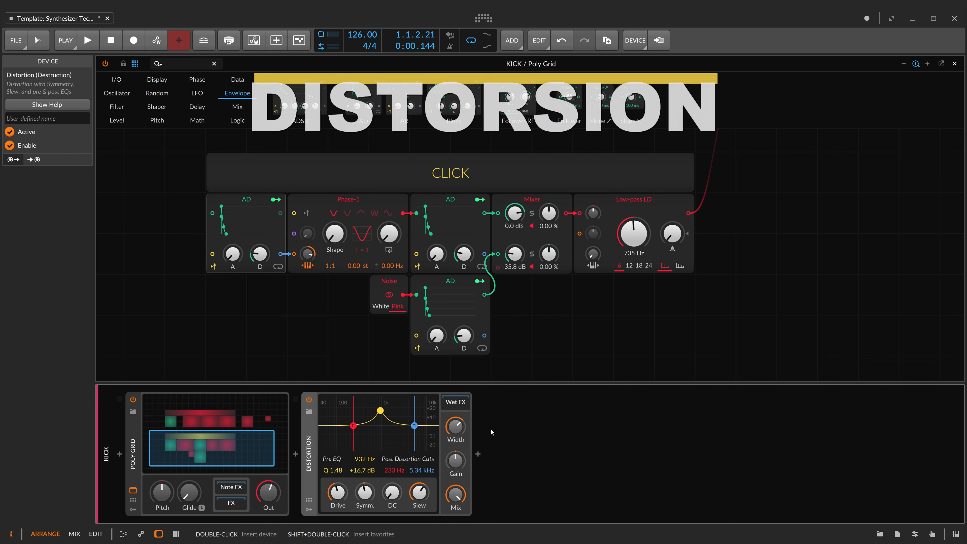
# Step: Open the Distortion's post cuts to 16.4 Hz and 21.1 kHz, reset its drive to 0 dB, and move the Pre EQ band to 90.6 Hz
pyautogui.moveTo(381, 412); pyautogui.dragTo(391, 424)
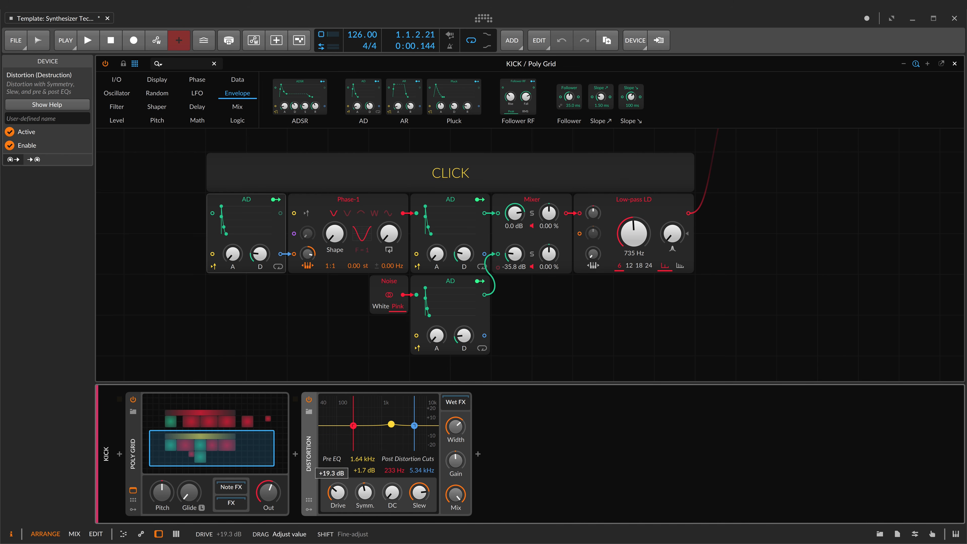
pyautogui.hotkey('ctrl', 'z')
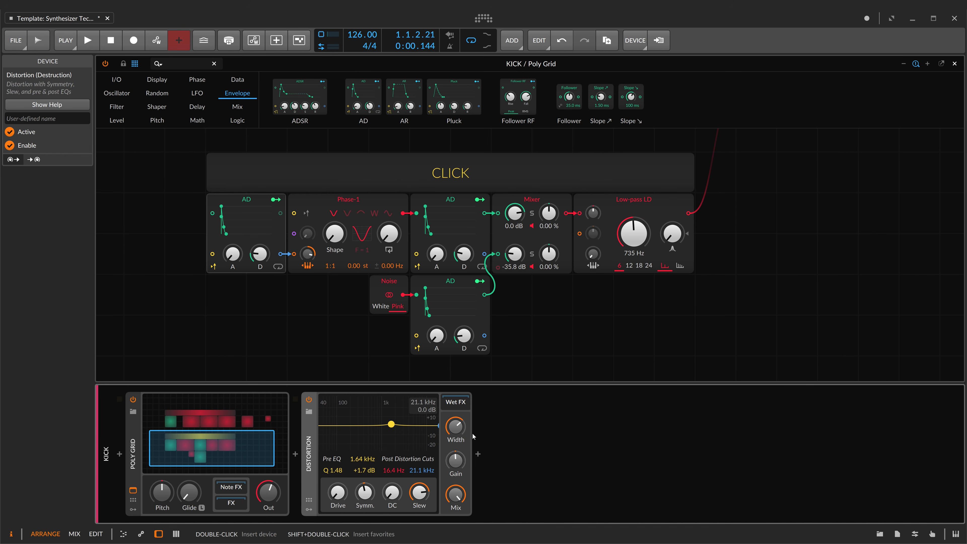
pyautogui.moveTo(391, 424); pyautogui.dragTo(334, 423)
# Step: During playback, set the Distortion's drive to +7.8 dB and its Pre EQ band to 92.3 Hz, +4.7 dB and Q 1.22
pyautogui.press('space')
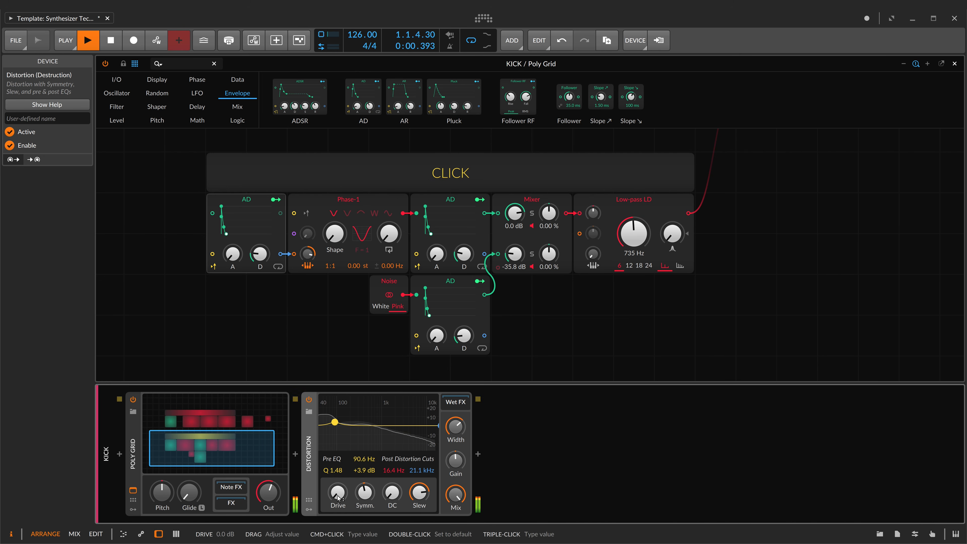
pyautogui.moveTo(338, 493); pyautogui.dragTo(338, 474)
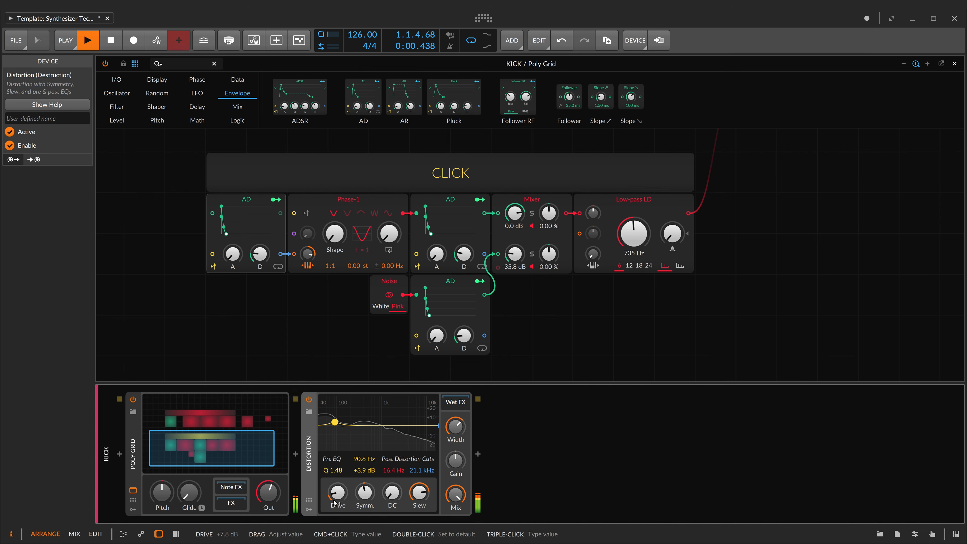
pyautogui.moveTo(335, 422); pyautogui.dragTo(335, 416)
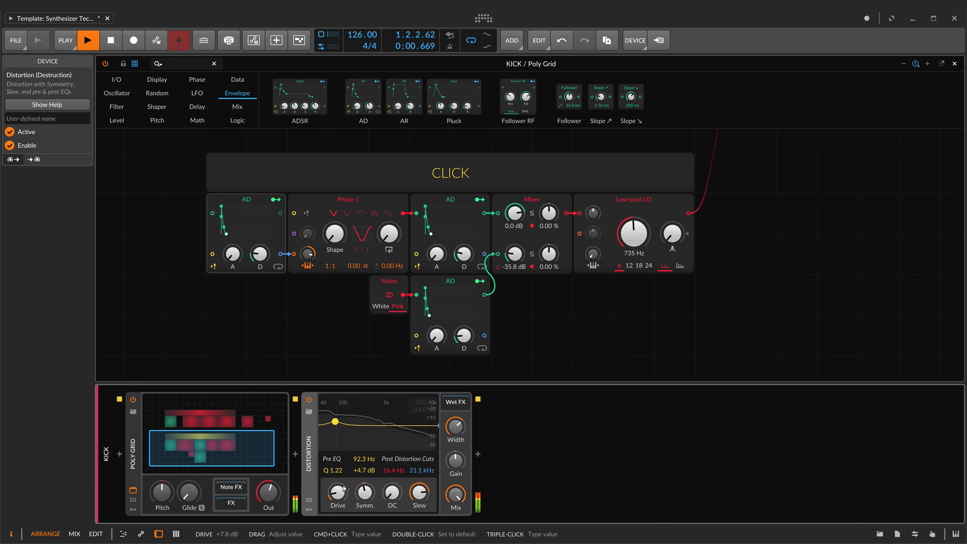
pyautogui.moveTo(337, 493); pyautogui.dragTo(337, 493)
# Step: Raise the body Low-pass LD cutoff to 7.56 kHz, increase the body Phase-1 shape, and stop playback
pyautogui.scroll(5, 532, 367)
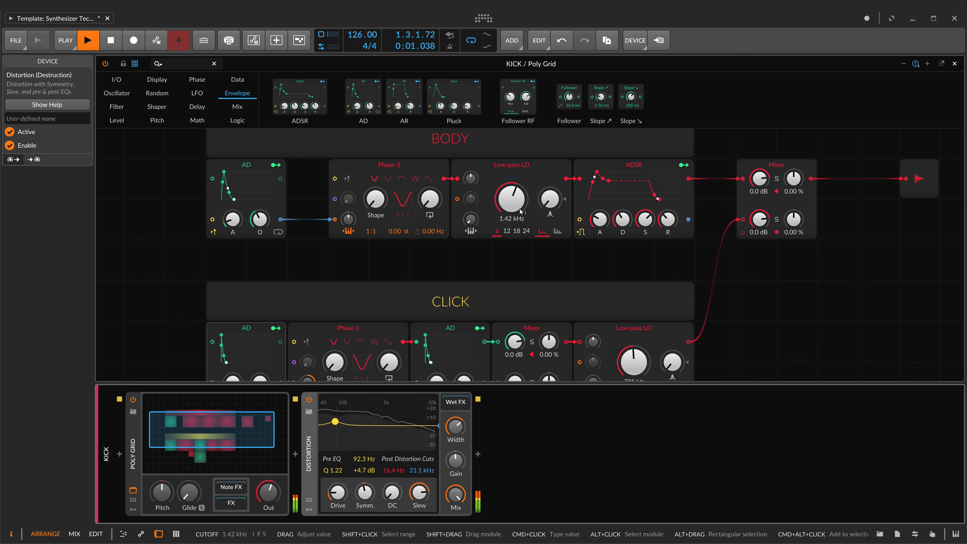
pyautogui.moveTo(520, 211); pyautogui.dragTo(521, 202)
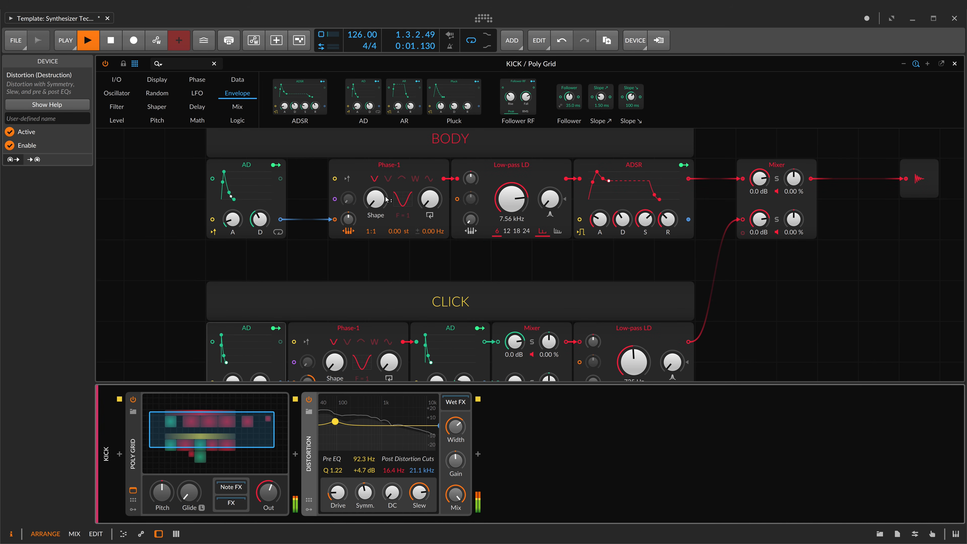
pyautogui.moveTo(386, 199); pyautogui.dragTo(386, 202)
pyautogui.scroll(2, 516, 221)
pyautogui.hscroll(-2, 516, 221)
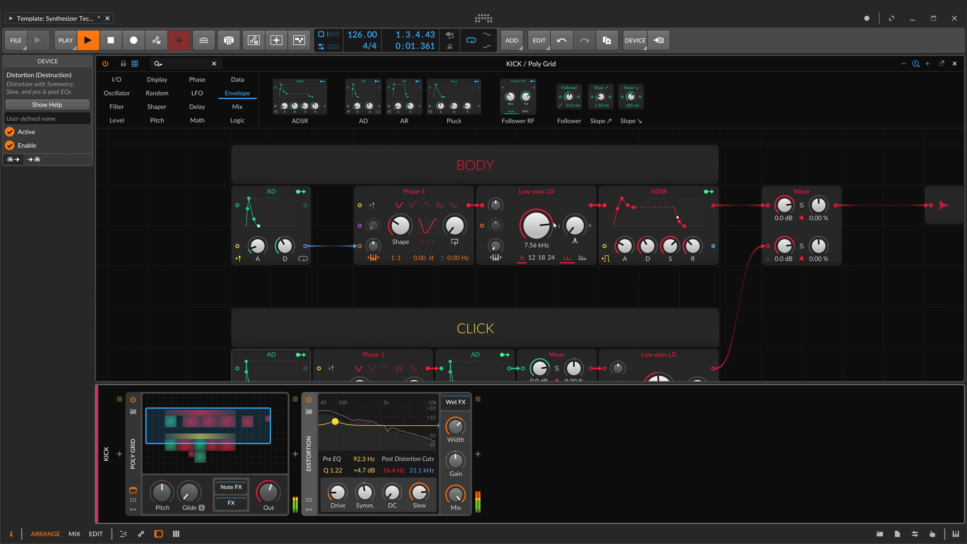
pyautogui.scroll(1, 499, 260)
pyautogui.press('space')
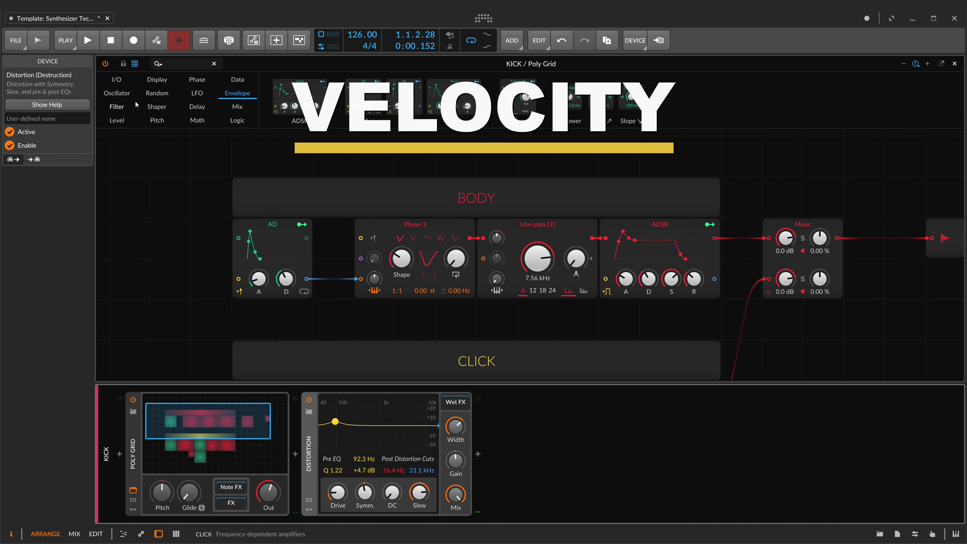
# Step: Add a Velocity In and a Modulator Out module above the BODY label and wire the velocity signal into the modulator
pyautogui.click(117, 79)
pyautogui.moveTo(380, 97); pyautogui.dragTo(496, 156)
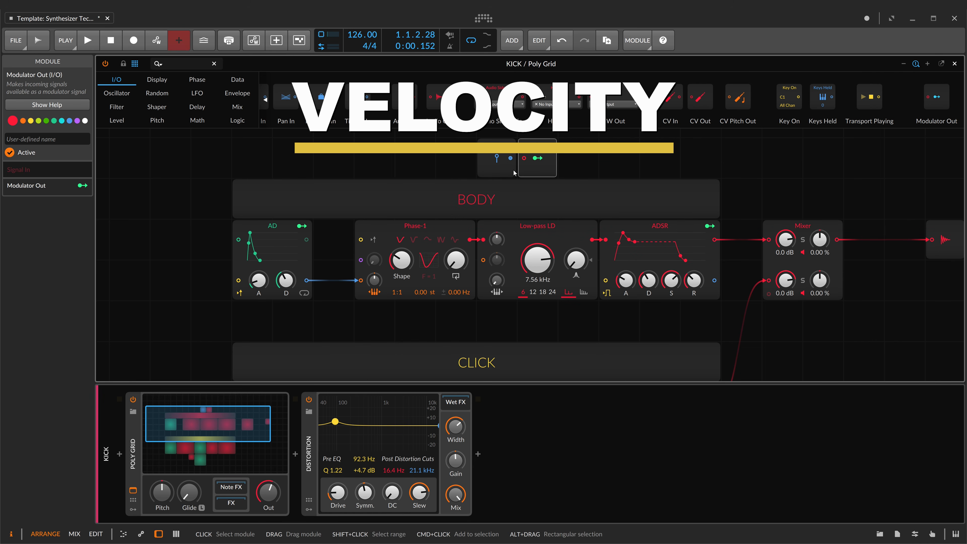
pyautogui.moveTo(510, 157); pyautogui.dragTo(524, 158)
# Step: Lower the body Low-pass LD cutoff to 19.4 Hz and map the velocity modulator to it with an amount of +57.67
pyautogui.moveTo(538, 260); pyautogui.dragTo(538, 335)
pyautogui.click(537, 158)
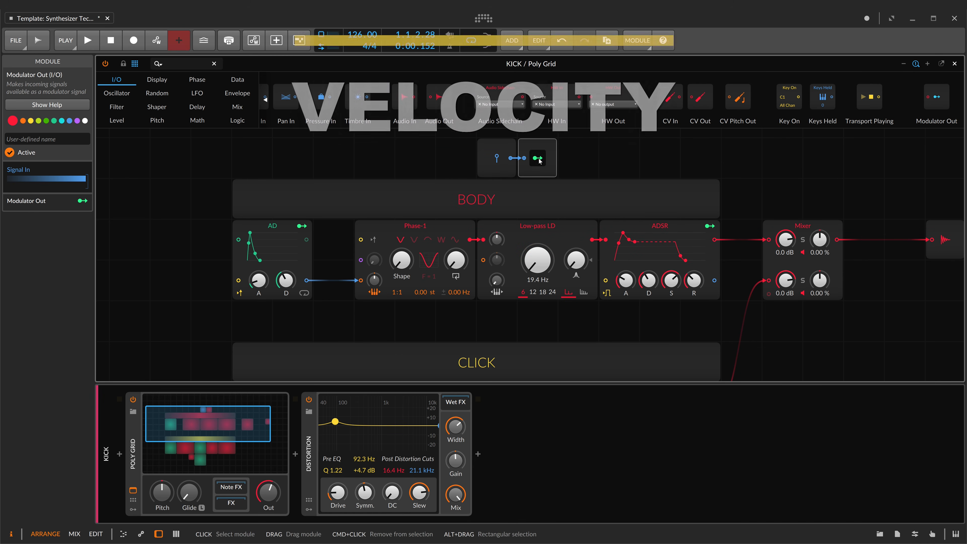
pyautogui.moveTo(537, 260); pyautogui.dragTo(538, 240)
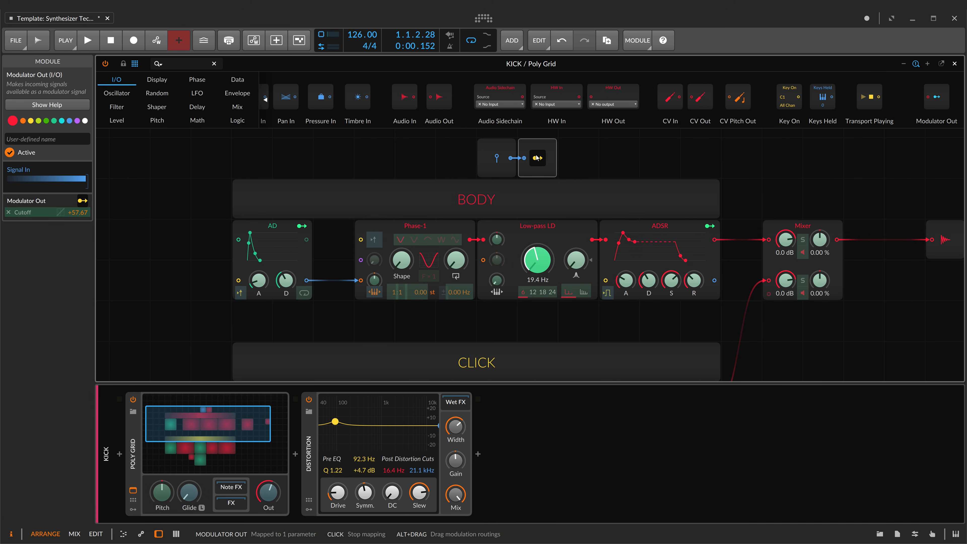
# Step: Map the velocity modulator to the body Phase-1 shape at +0.427 and to the click Low-pass LD cutoff at +49.33
pyautogui.moveTo(401, 260); pyautogui.dragTo(401, 243)
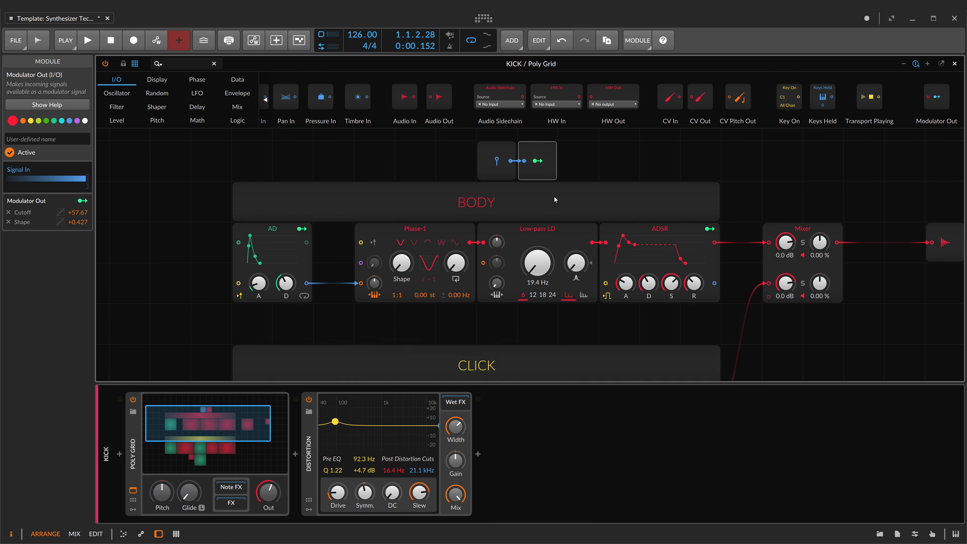
pyautogui.scroll(2, 548, 198)
pyautogui.scroll(-10, 542, 202)
pyautogui.moveTo(660, 264); pyautogui.dragTo(660, 246)
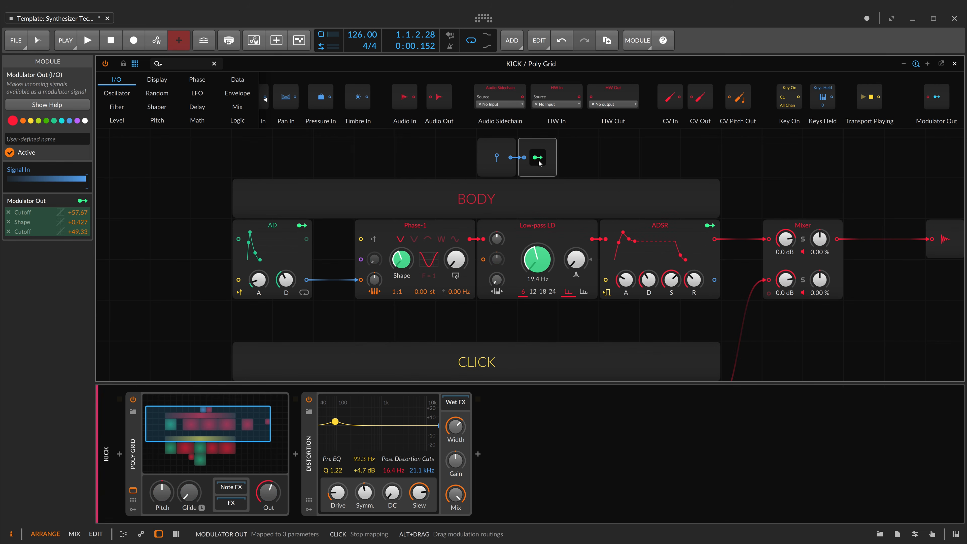
# Step: Close the Poly Grid editor, open the KICK #1 clip's notes, select all four F0 notes and show their velocities
pyautogui.click(954, 63)
pyautogui.doubleClick(316, 85)
pyautogui.moveTo(287, 420); pyautogui.dragTo(803, 454)
pyautogui.click(172, 517)
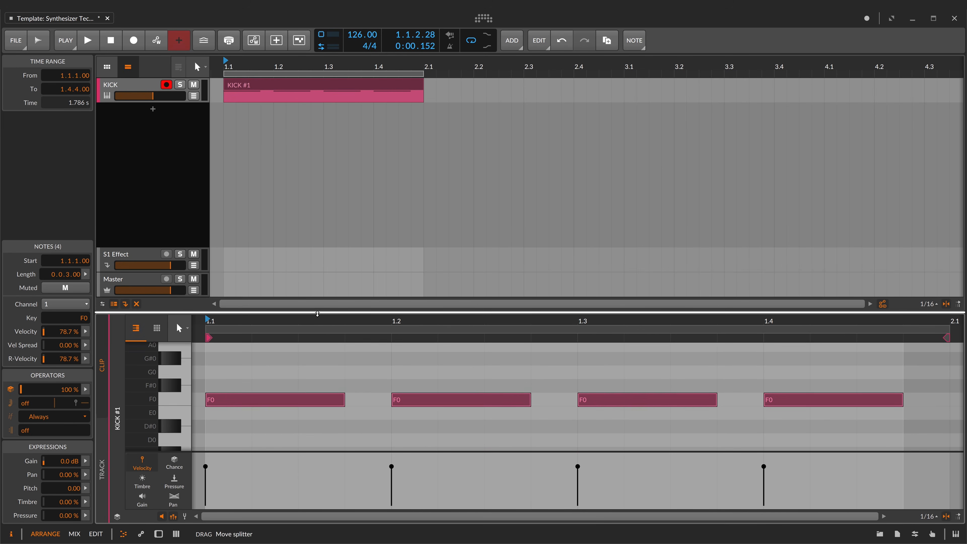
# Step: Audition the velocity response by lowering all four kick notes to 48.1 %, playing the clip, and raising them to 86.1 %
pyautogui.moveTo(205, 466); pyautogui.dragTo(205, 484)
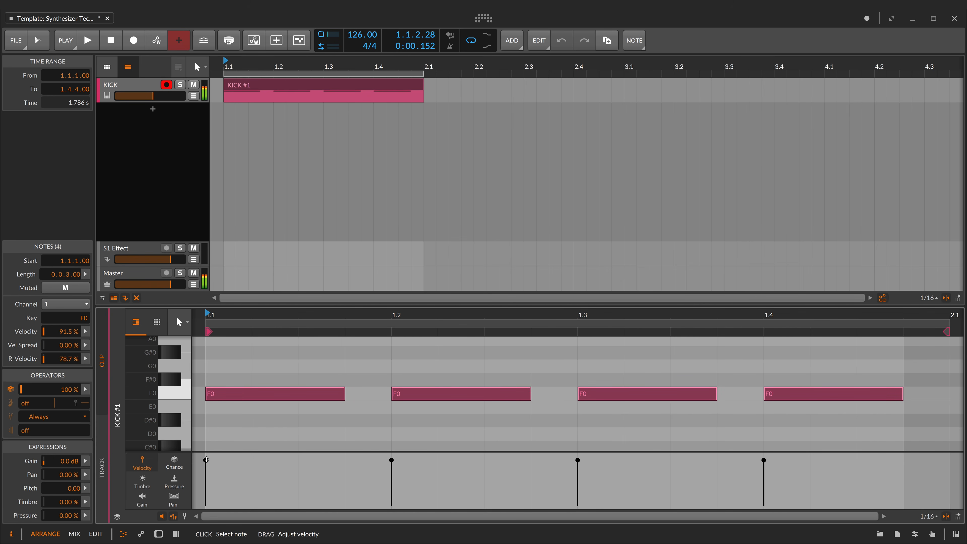
pyautogui.moveTo(206, 457); pyautogui.dragTo(214, 483)
pyautogui.press('space')
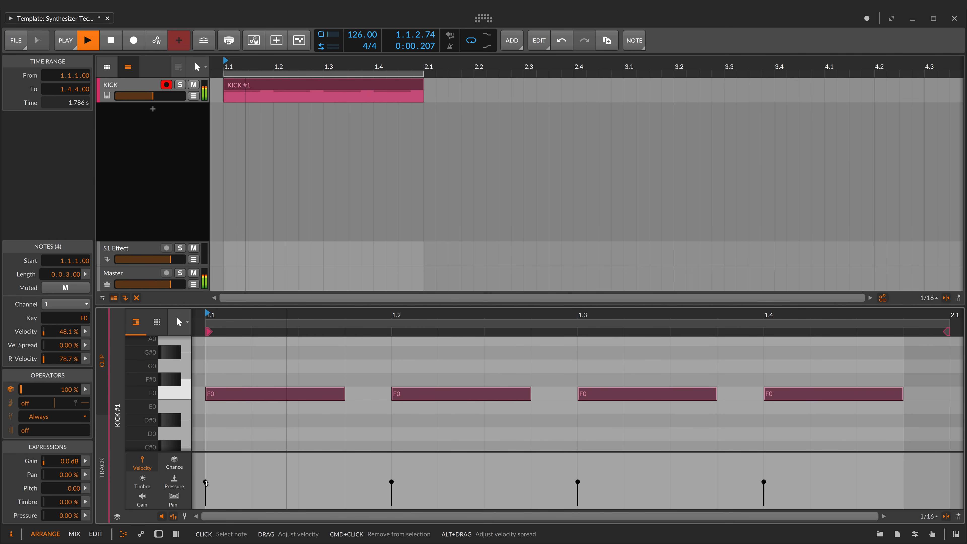
pyautogui.moveTo(206, 482); pyautogui.dragTo(207, 462)
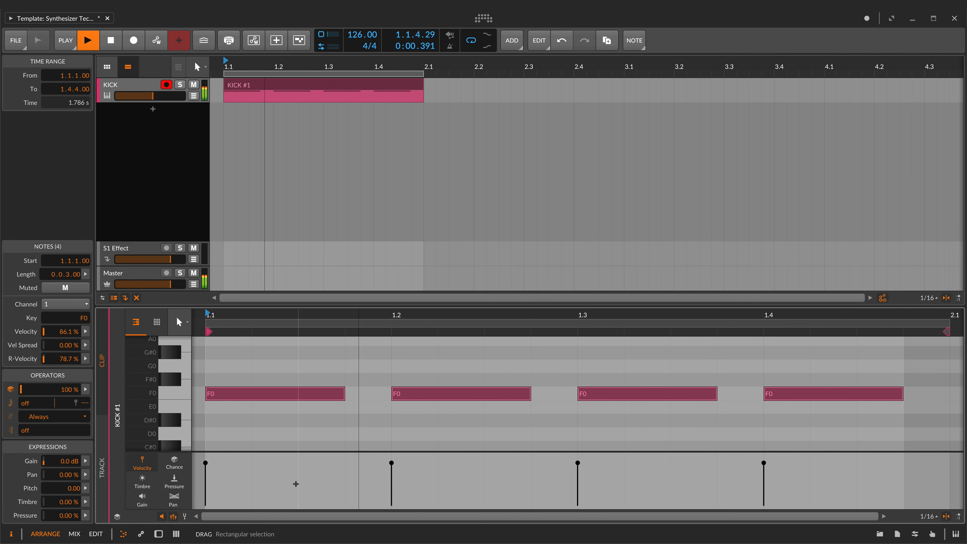
# Step: Reopen the Poly Grid editor and set the body ADSR envelope's attack to 152 ms while the kick plays
pyautogui.press('d')
pyautogui.doubleClick(245, 428)
pyautogui.scroll(2, 669, 221)
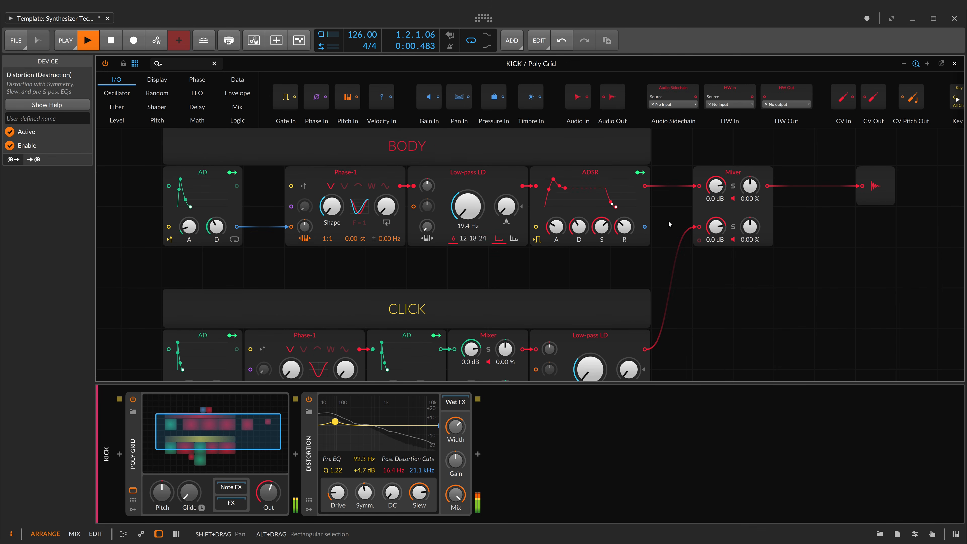
pyautogui.scroll(-3, 669, 221)
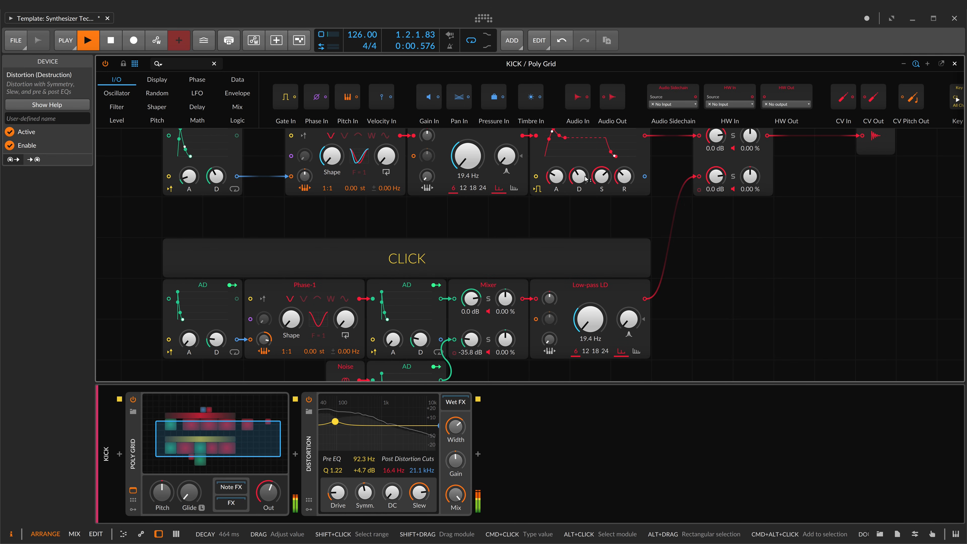
pyautogui.moveTo(579, 178); pyautogui.dragTo(557, 177)
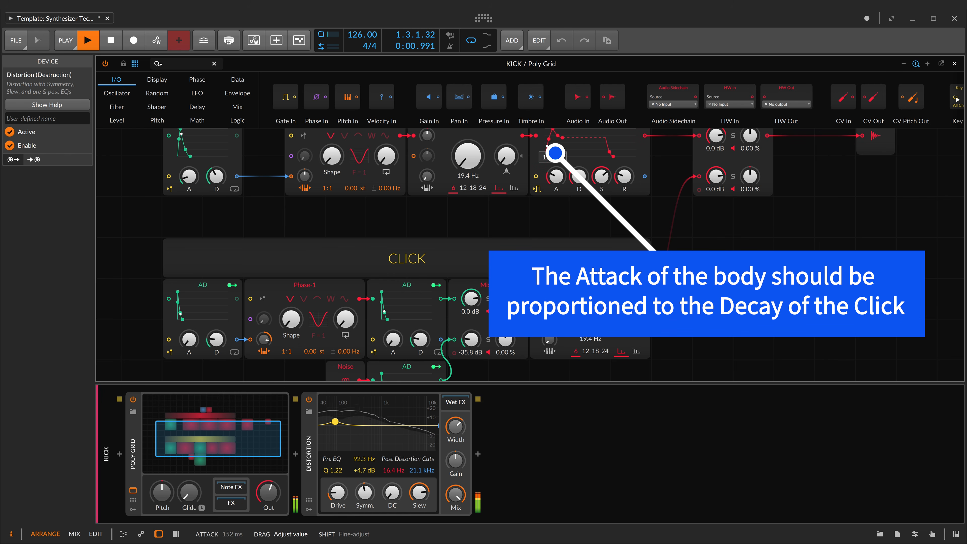
# Step: Fine-tune the body ADSR envelope's attack and set the Distortion drive to about +12.8 dB during playback
pyautogui.moveTo(556, 181); pyautogui.dragTo(557, 181)
pyautogui.scroll(1, 473, 225)
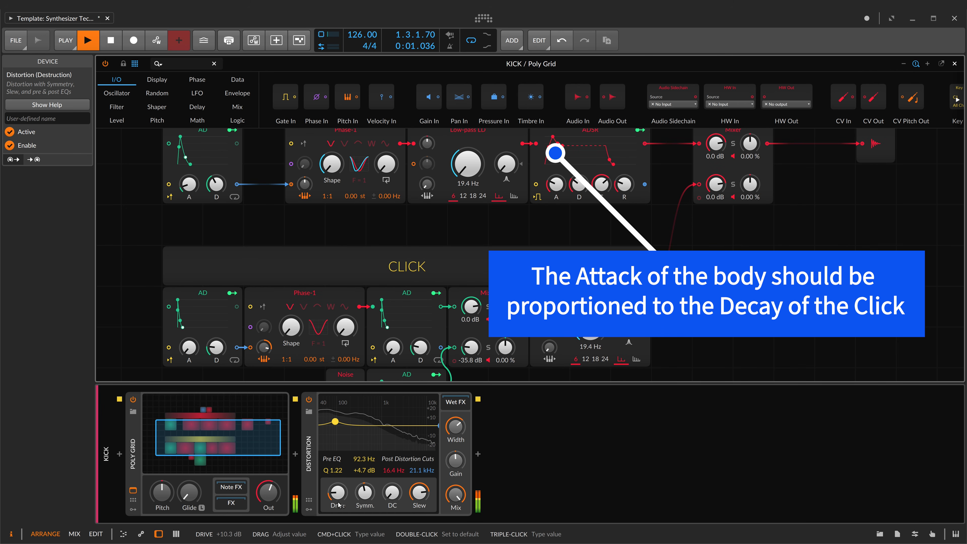
pyautogui.moveTo(336, 494); pyautogui.dragTo(337, 492)
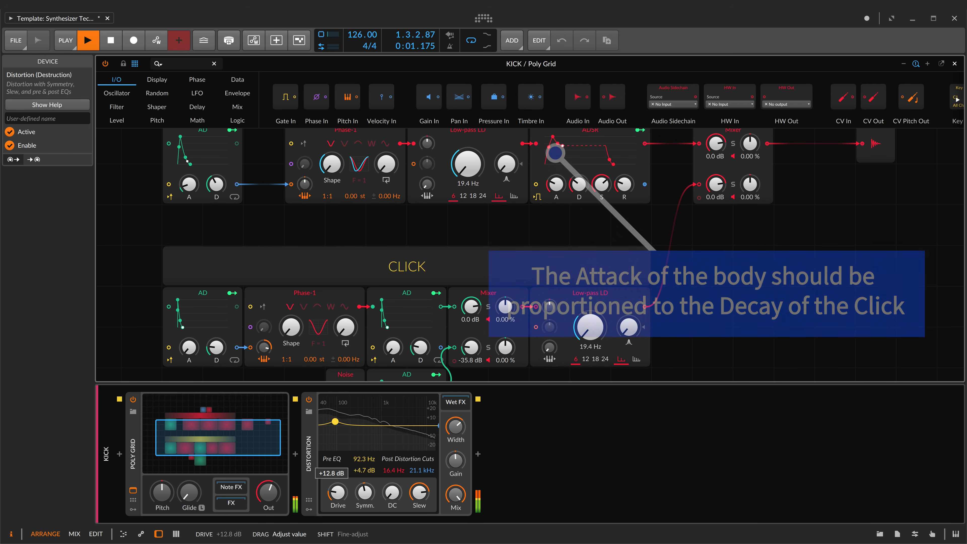
pyautogui.press('space')
# Step: Insert a Mid-Side Split container after the Distortion device on the KICK track
pyautogui.click(478, 454)
pyautogui.write('split')
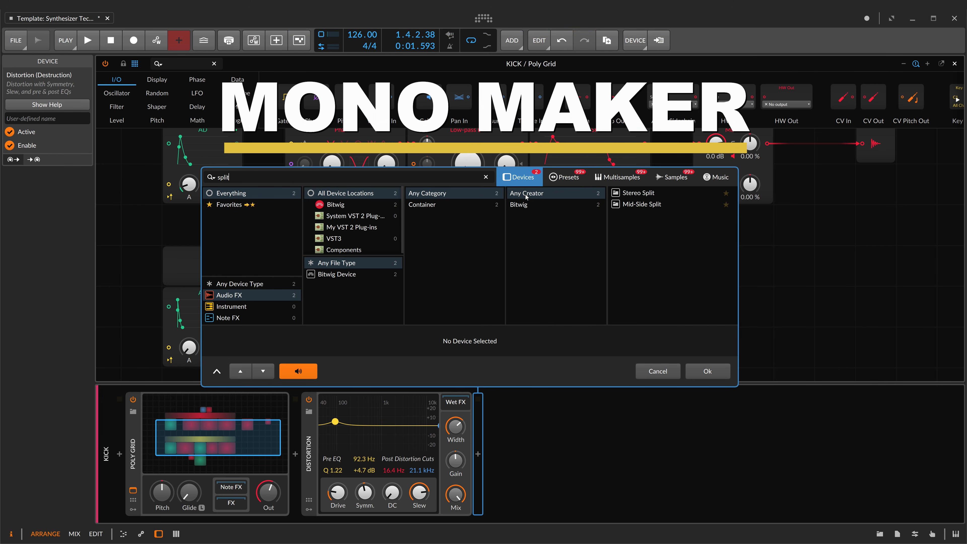
pyautogui.press('Down')
pyautogui.click(711, 370)
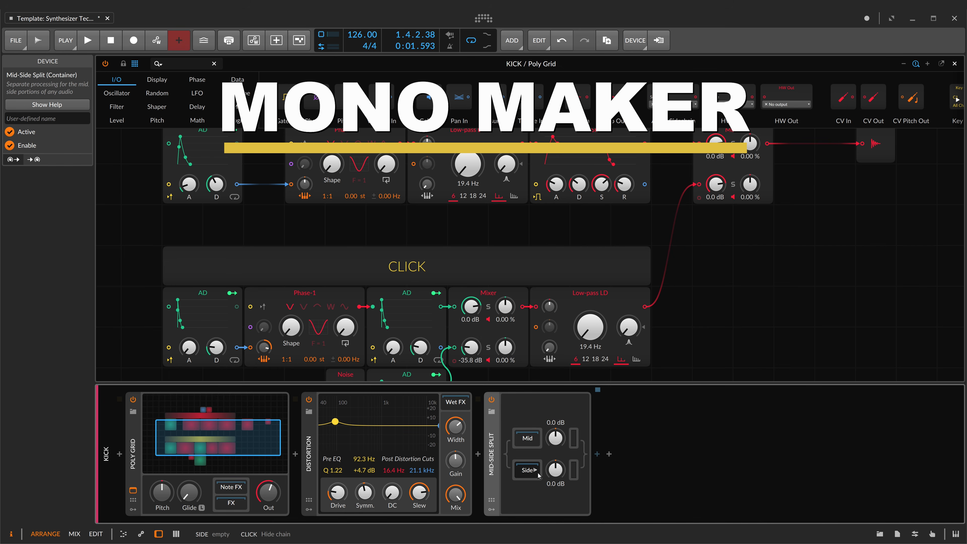
# Step: Add an EQ-5 to the Mid-Side Split's Side chain and set its first band as a low cut at 106 Hz
pyautogui.click(597, 454)
pyautogui.write('eq')
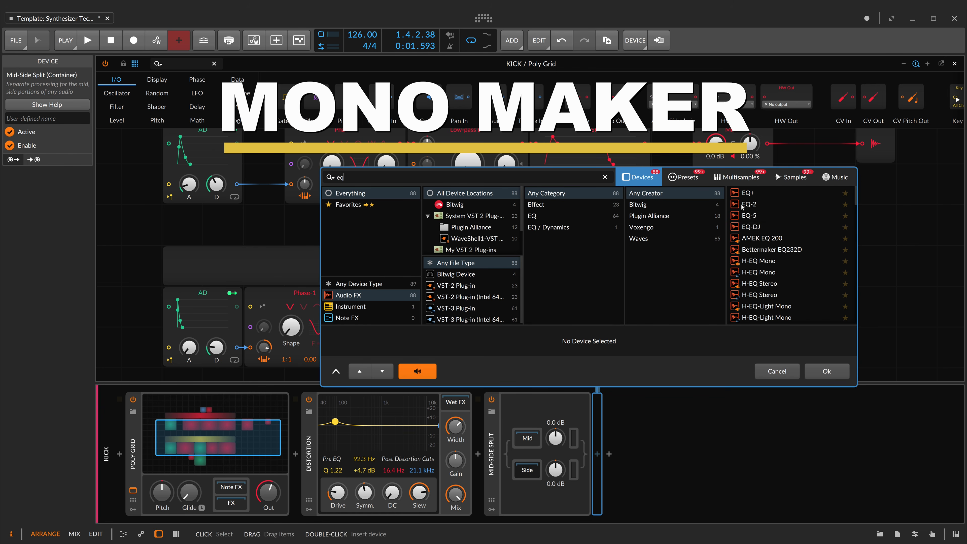
pyautogui.click(749, 216)
pyautogui.click(836, 370)
pyautogui.click(653, 476)
pyautogui.click(680, 486)
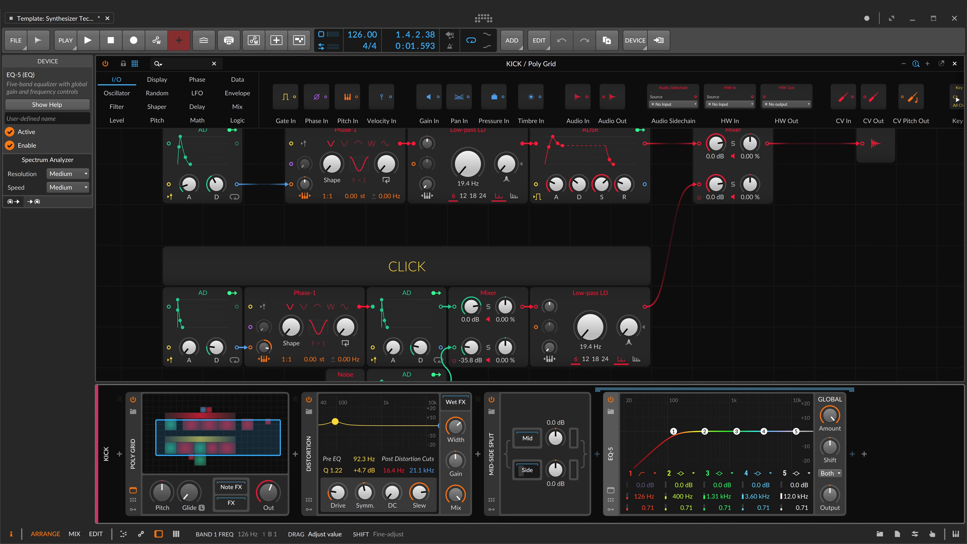
# Step: Insert a Delay-1 device after the Mid-Side Split, set its time to 2 sixteenths and adjust its mix
pyautogui.click(865, 454)
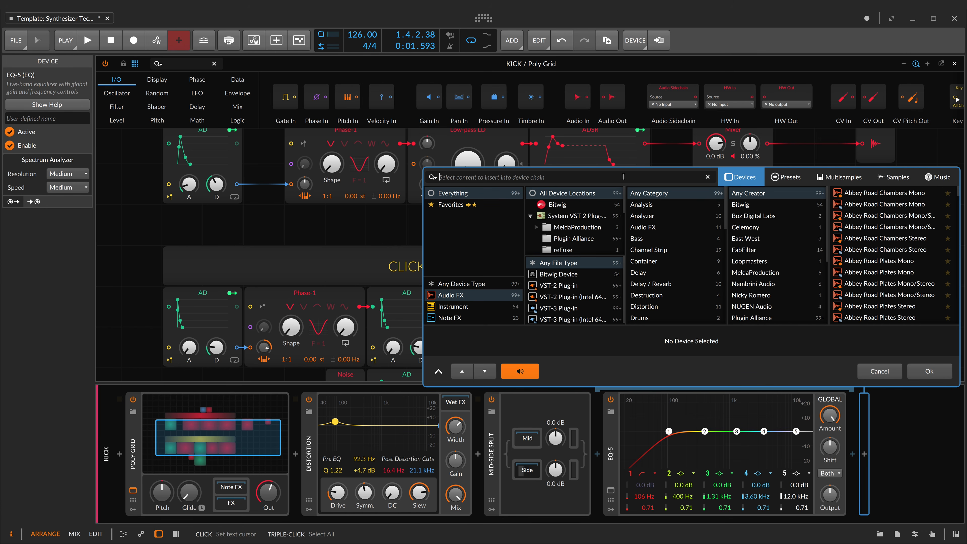
pyautogui.write('delay')
pyautogui.click(884, 194)
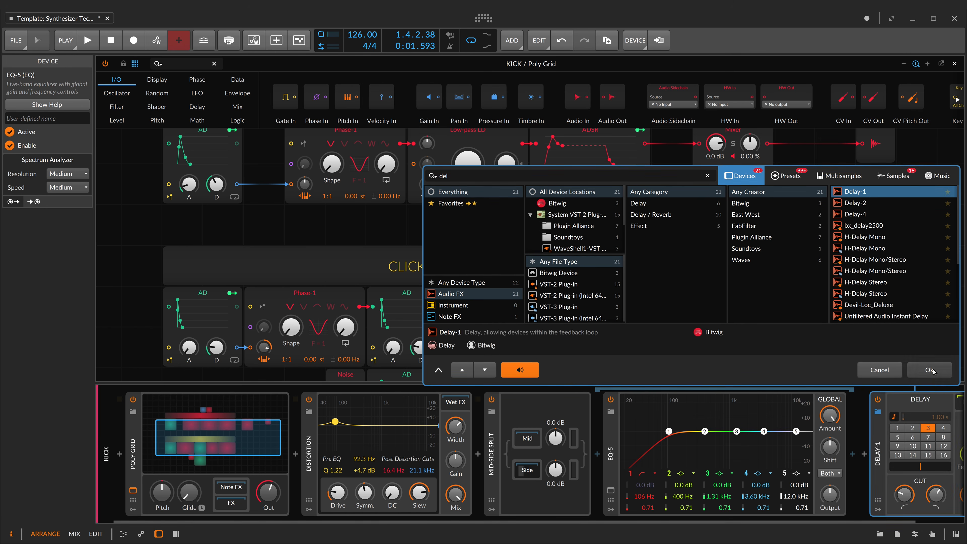
pyautogui.click(929, 371)
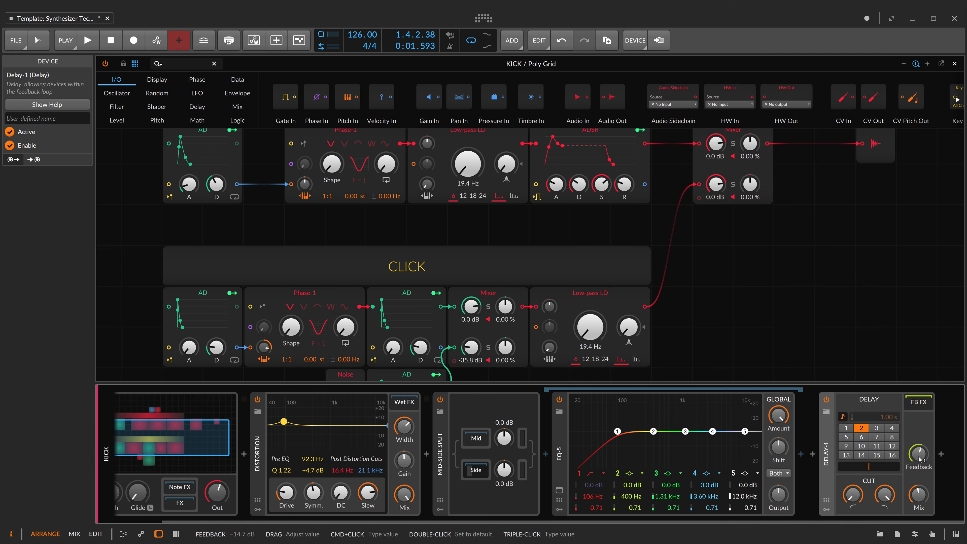
pyautogui.moveTo(918, 503); pyautogui.dragTo(918, 498)
# Step: Wrap Delay-1 in an FX Layer and add an empty layer named ORIGINAL above the Delay-1 layer
pyautogui.press('super+g')
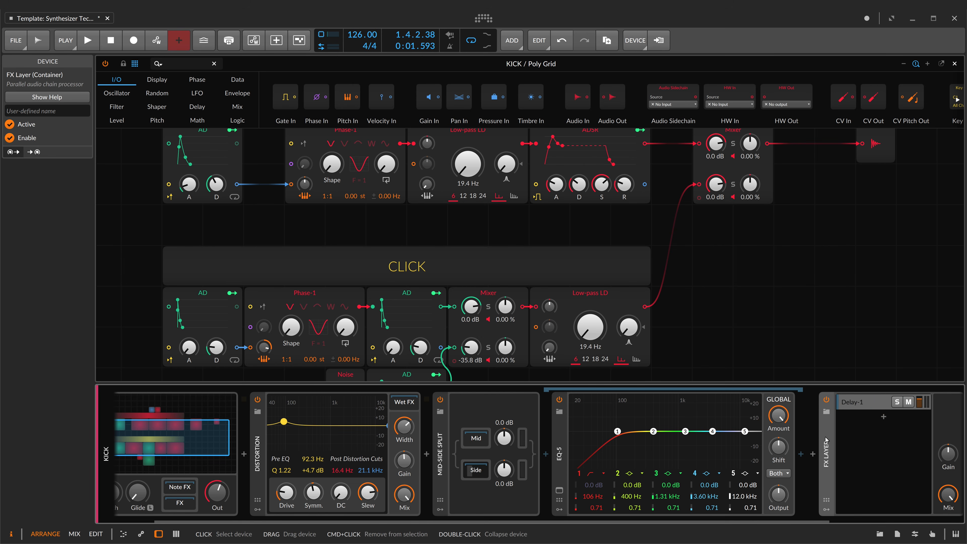
pyautogui.click(883, 417)
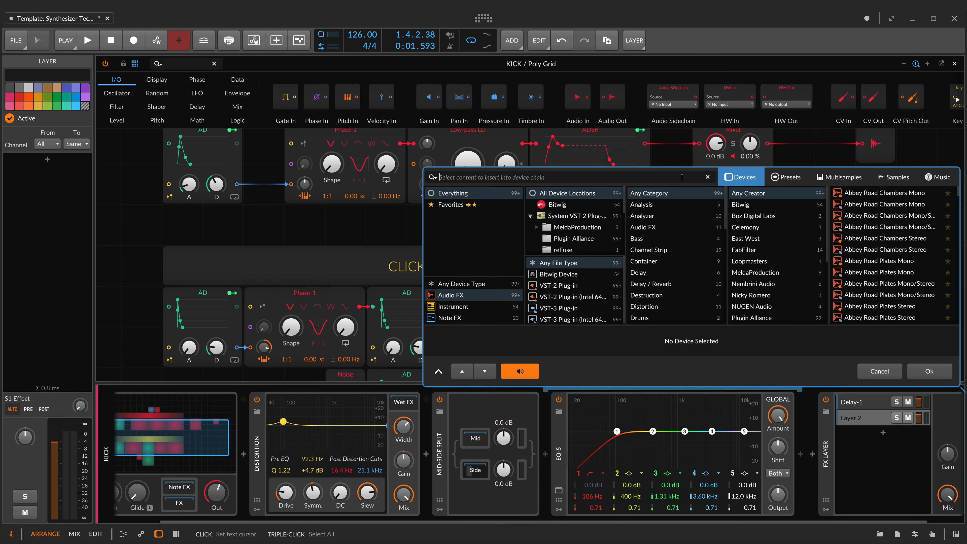
pyautogui.click(929, 371)
pyautogui.moveTo(864, 402); pyautogui.dragTo(865, 425)
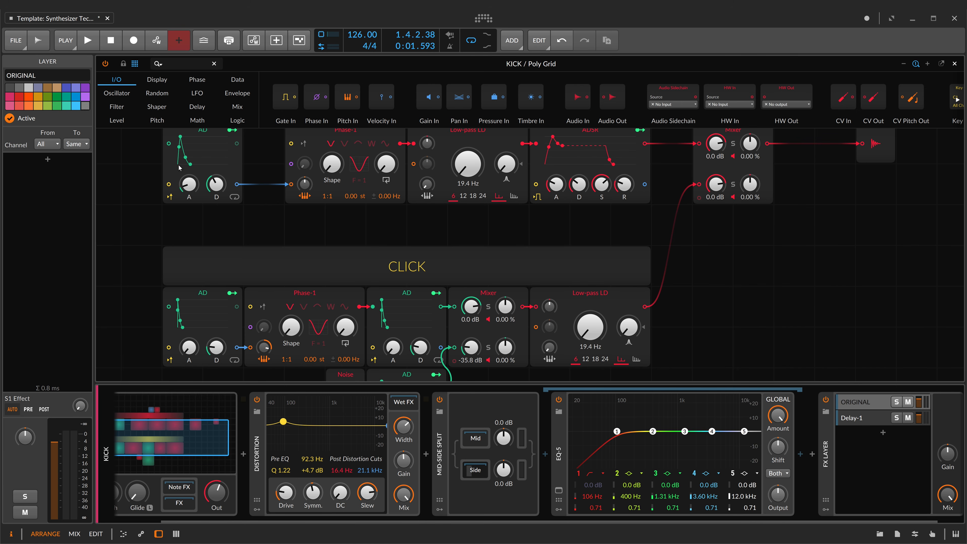
# Step: Set the Delay-1 layer's volume to -7.1 dB and audition the delayed kick
pyautogui.click(853, 418)
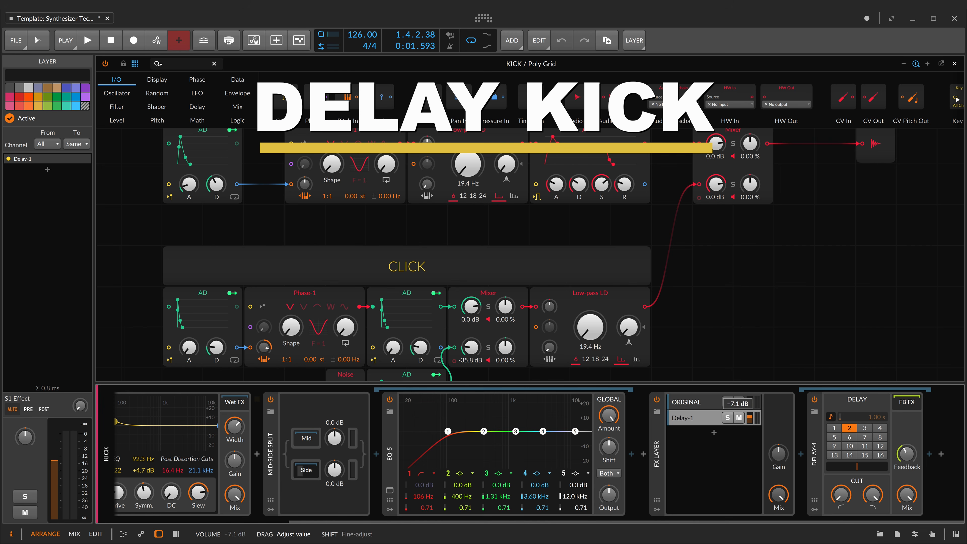
pyautogui.press('space')
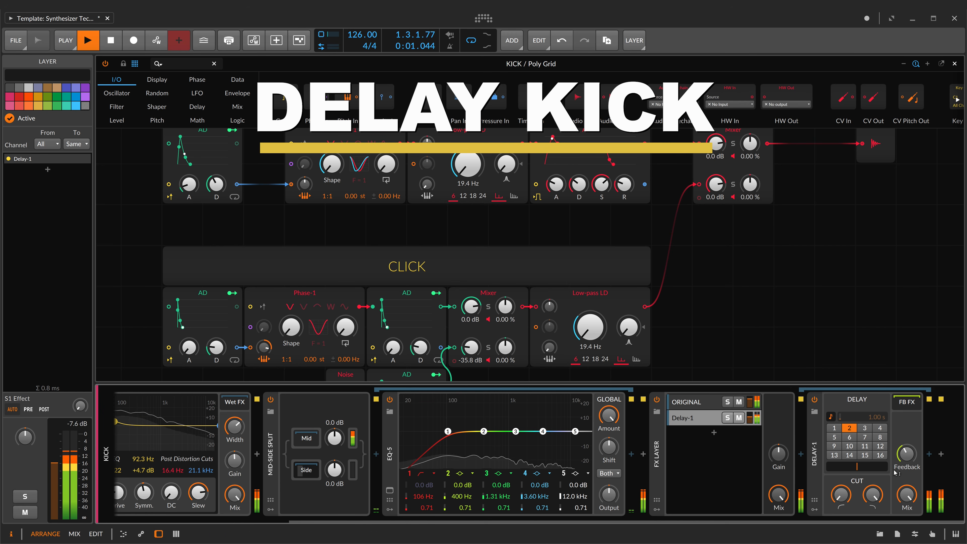
pyautogui.press('space')
# Step: Add a Classic LFO modulator to Delay-1 and map it to the beat delay offset at +0.007
pyautogui.click(814, 509)
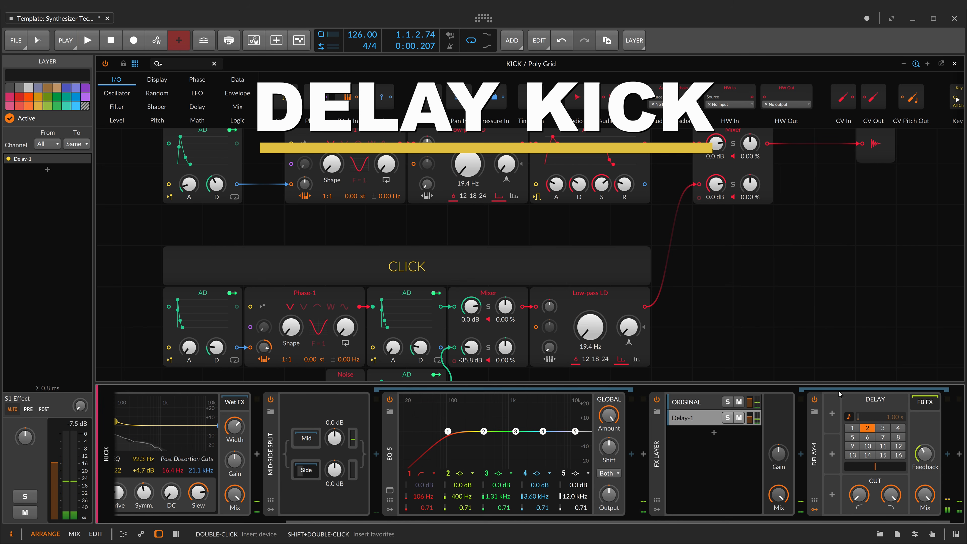
pyautogui.click(832, 418)
pyautogui.click(849, 296)
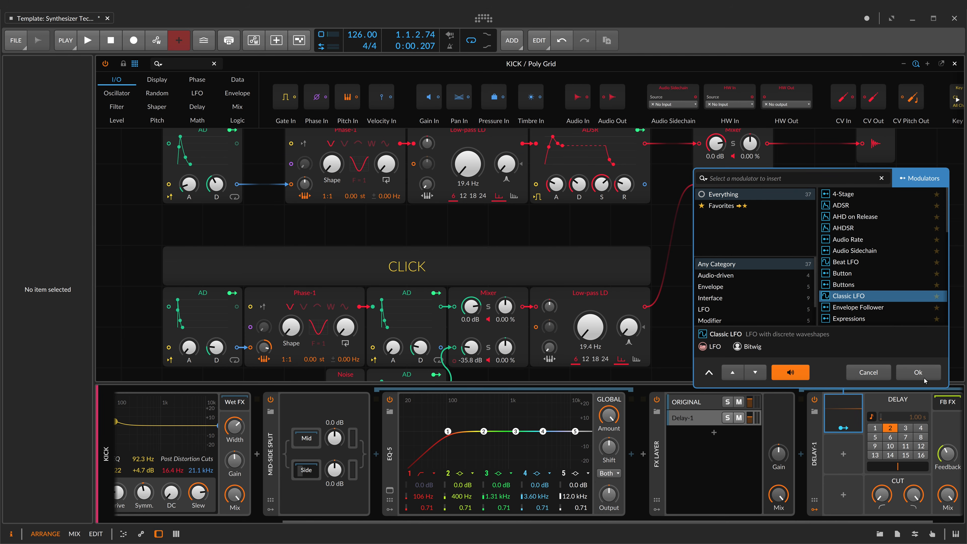
pyautogui.click(918, 372)
pyautogui.hscroll(2, 846, 420)
pyautogui.click(803, 429)
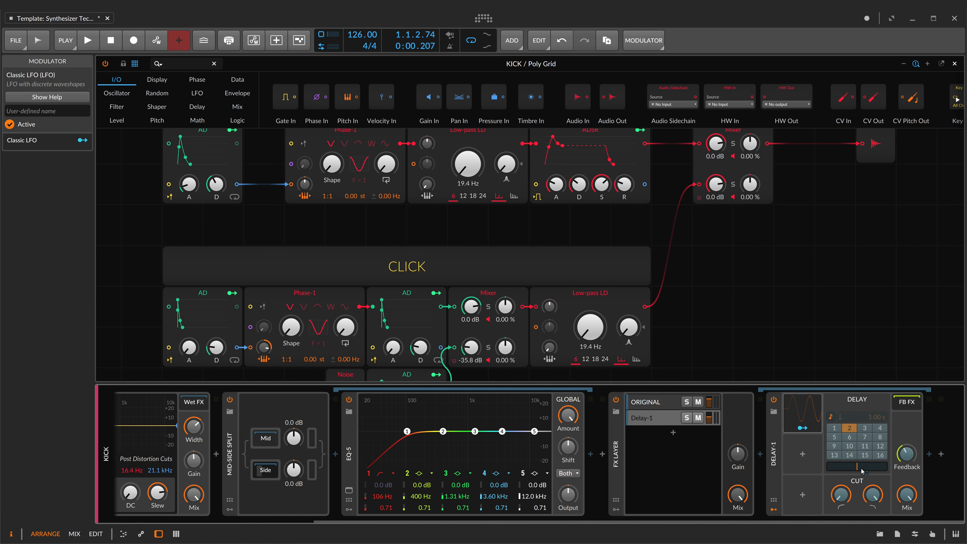
pyautogui.moveTo(859, 472); pyautogui.dragTo(859, 471)
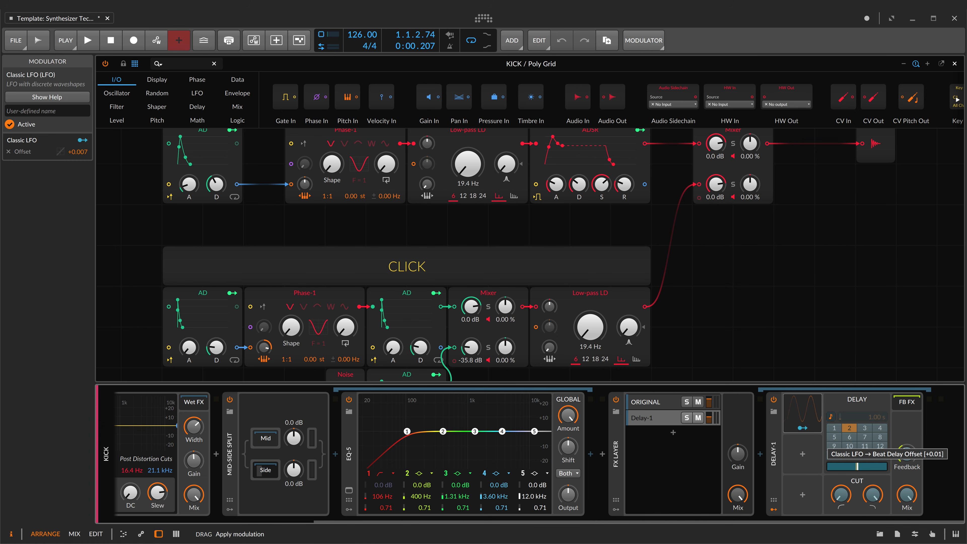
pyautogui.moveTo(859, 471); pyautogui.dragTo(859, 471)
# Step: During playback, set the Delay-1 feedback to -16.3 dB and lower the Delay-1 layer's volume to about -10.5 dB
pyautogui.press('space')
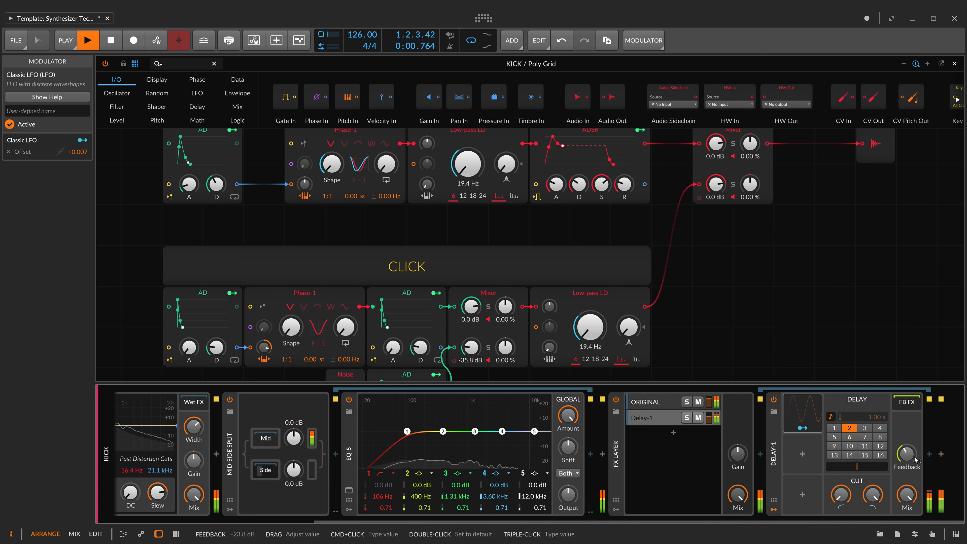
pyautogui.moveTo(915, 453); pyautogui.dragTo(915, 444)
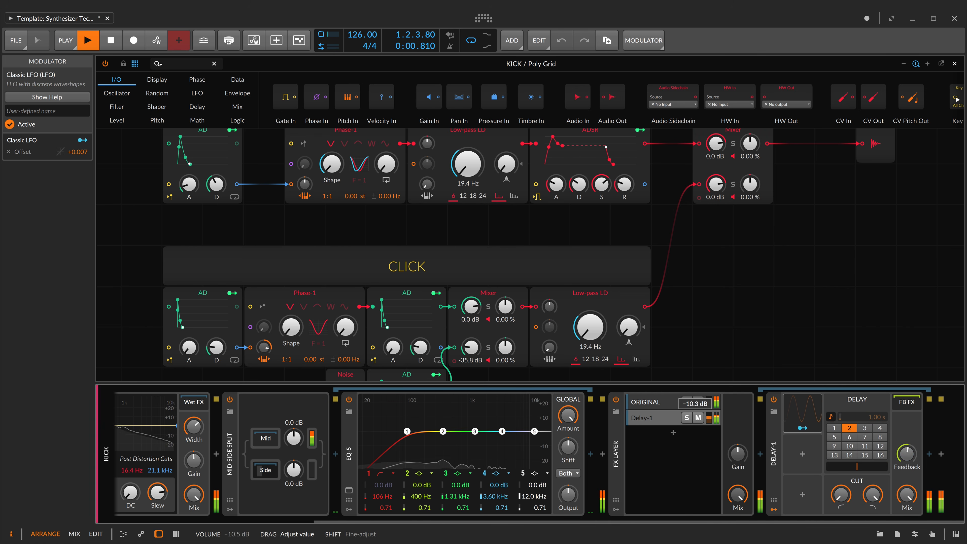
pyautogui.press('space')
# Step: Insert a Tool device after Delay-1 inside the delay layer and set its pan to 9.33 %
pyautogui.click(929, 454)
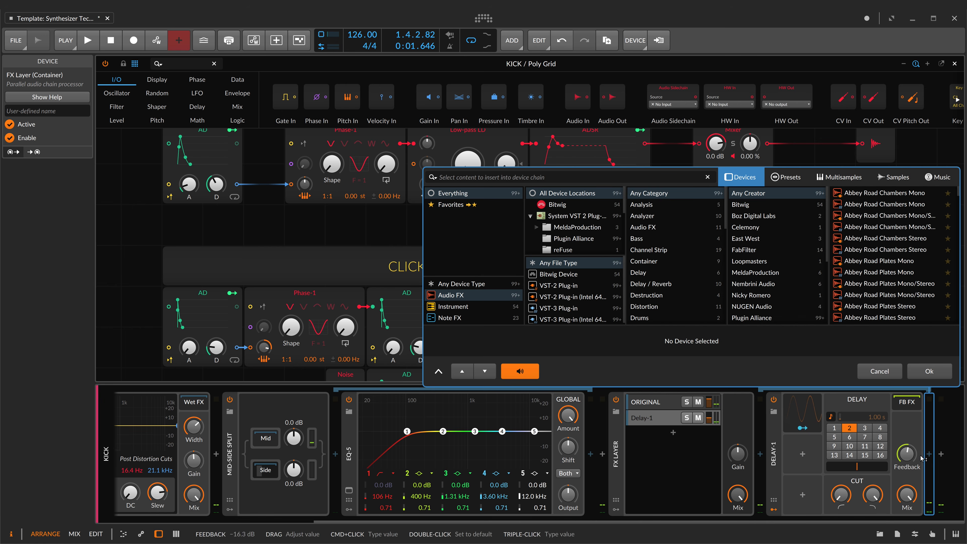
pyautogui.write('O')
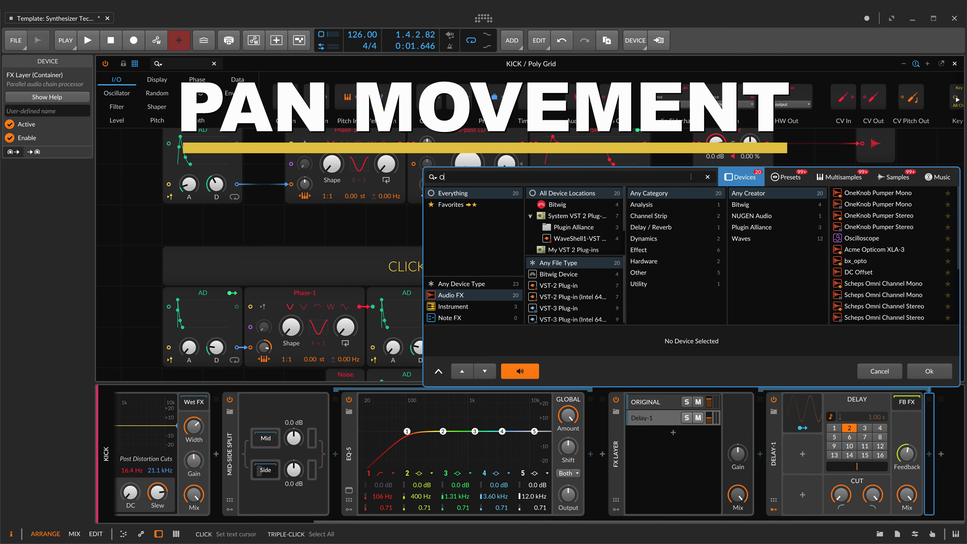
pyautogui.press('BackSpace')
pyautogui.write('TOO')
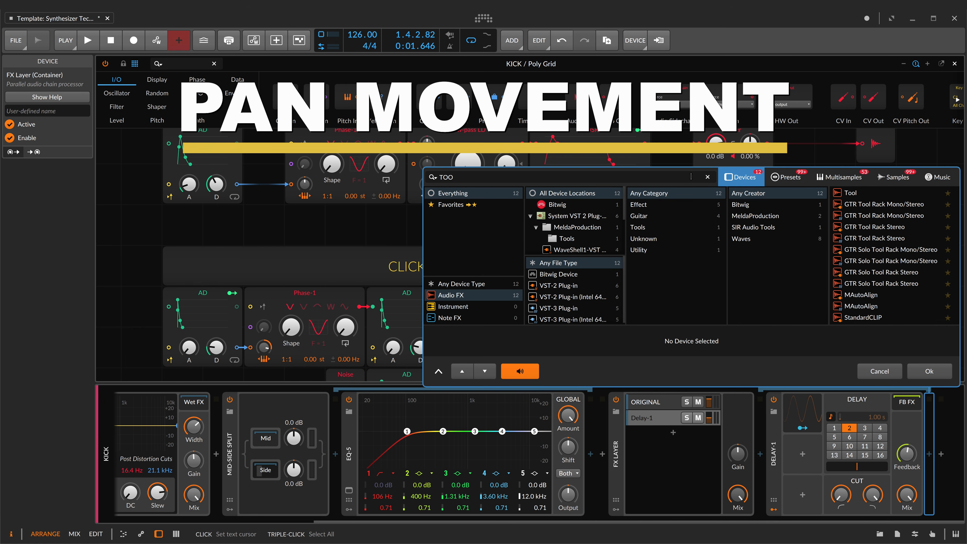
pyautogui.click(850, 192)
pyautogui.click(929, 371)
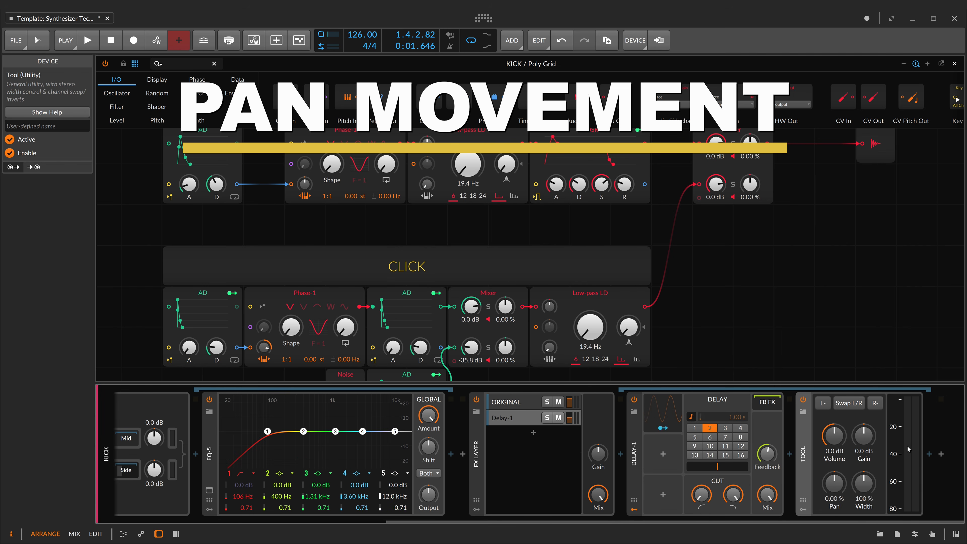
pyautogui.moveTo(834, 482); pyautogui.dragTo(836, 486)
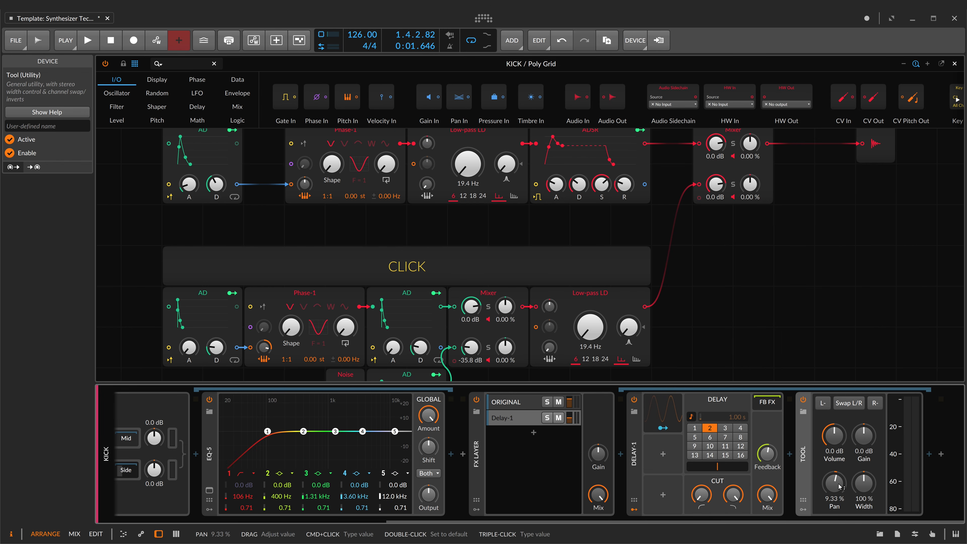
# Step: Add a Classic LFO modulator to the Tool device and map it to Pan at +0.947
pyautogui.click(803, 509)
pyautogui.click(820, 414)
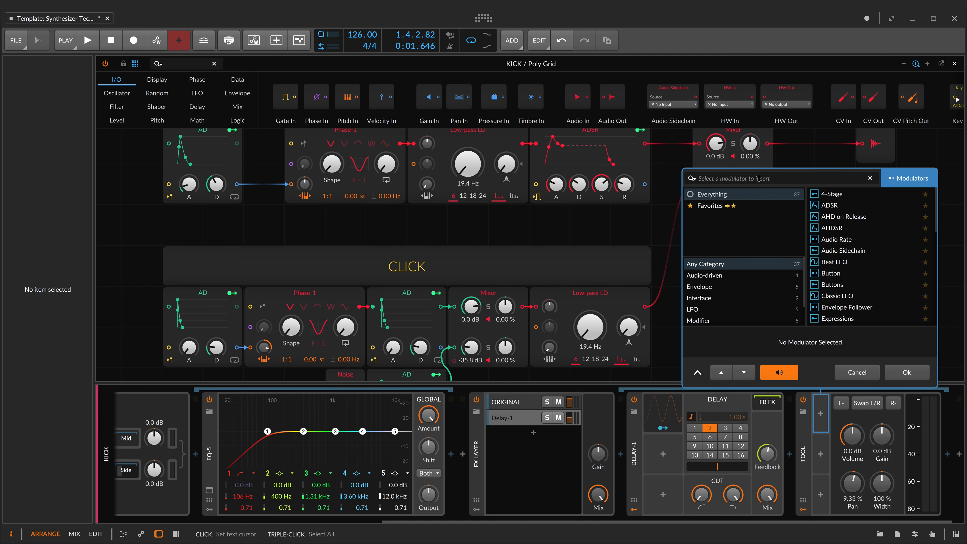
pyautogui.write('LFO')
pyautogui.click(856, 217)
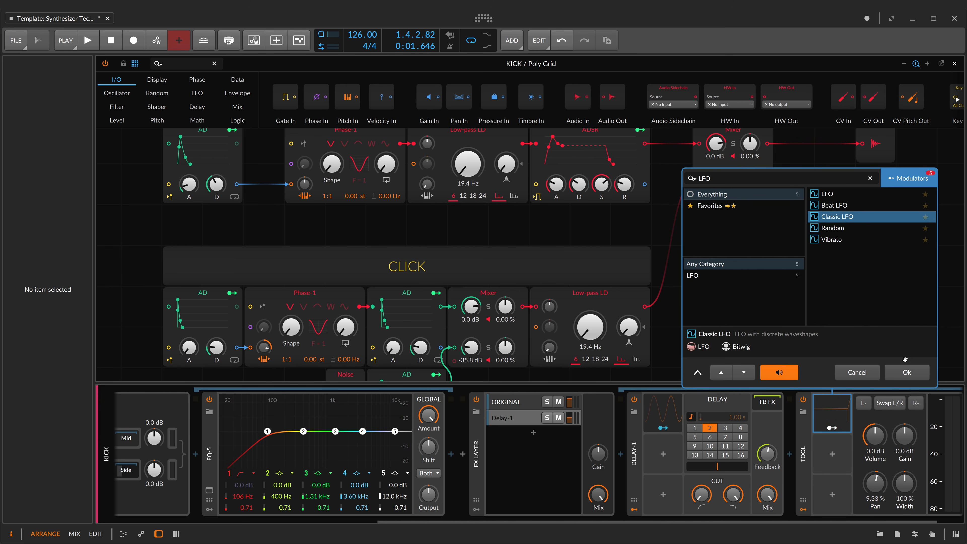
pyautogui.click(903, 370)
pyautogui.click(791, 427)
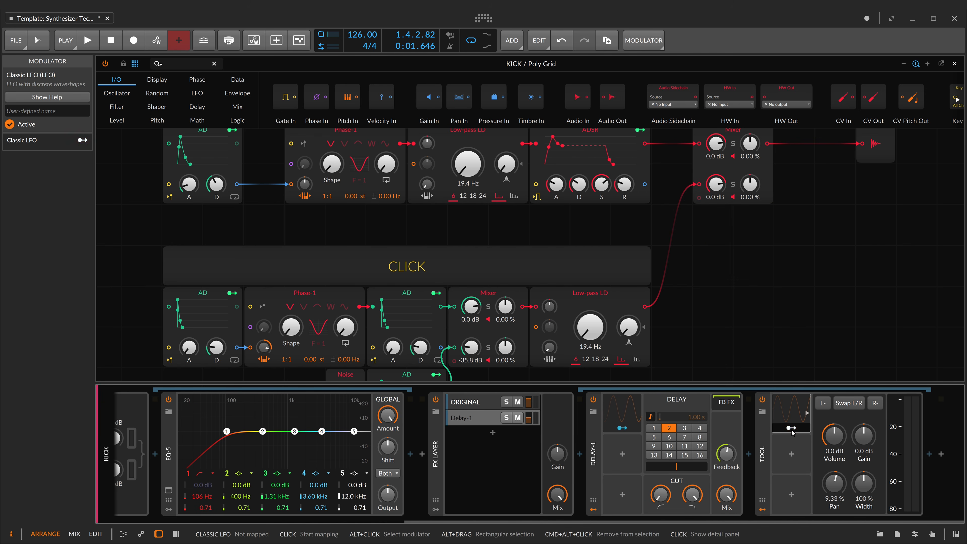
pyautogui.moveTo(834, 493); pyautogui.dragTo(835, 456)
# Step: Set the Tool's Classic LFO to a 1/4 timebase with a unipolar falling sawtooth shape and audition the pan movement
pyautogui.click(807, 413)
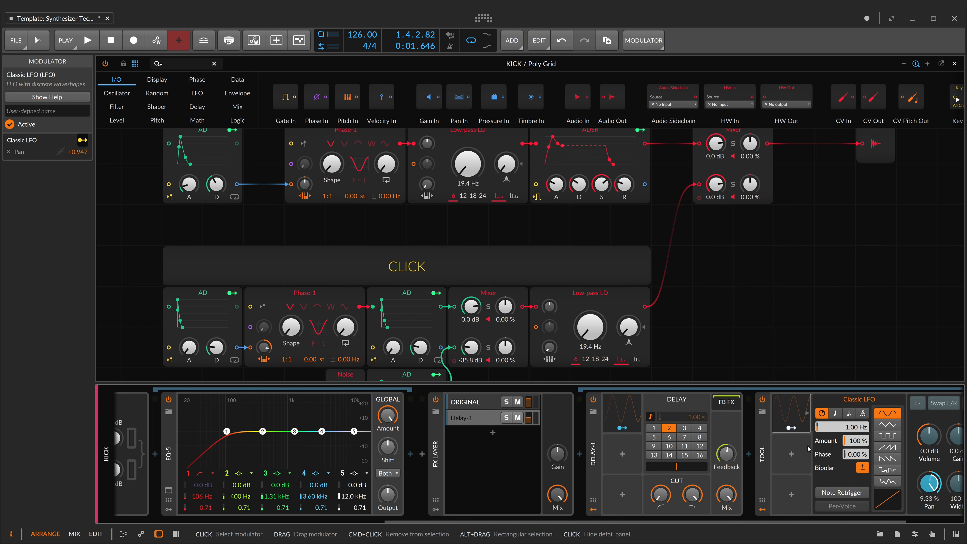
pyautogui.click(836, 414)
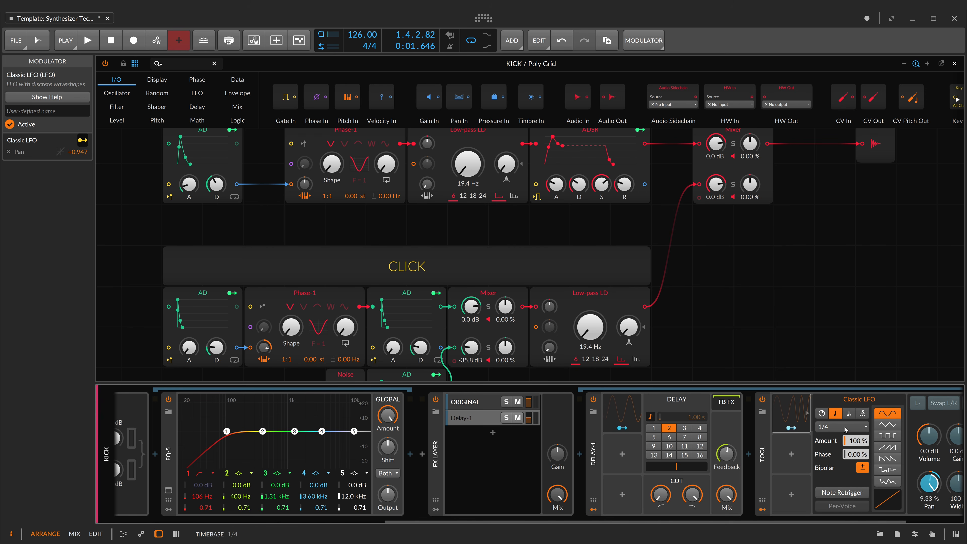
pyautogui.scroll(-3, 887, 462)
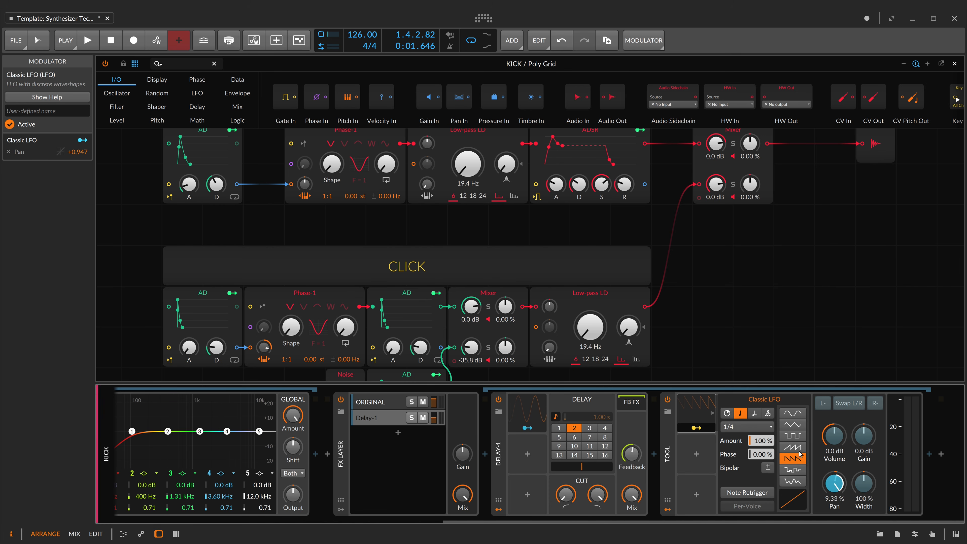
pyautogui.press('space')
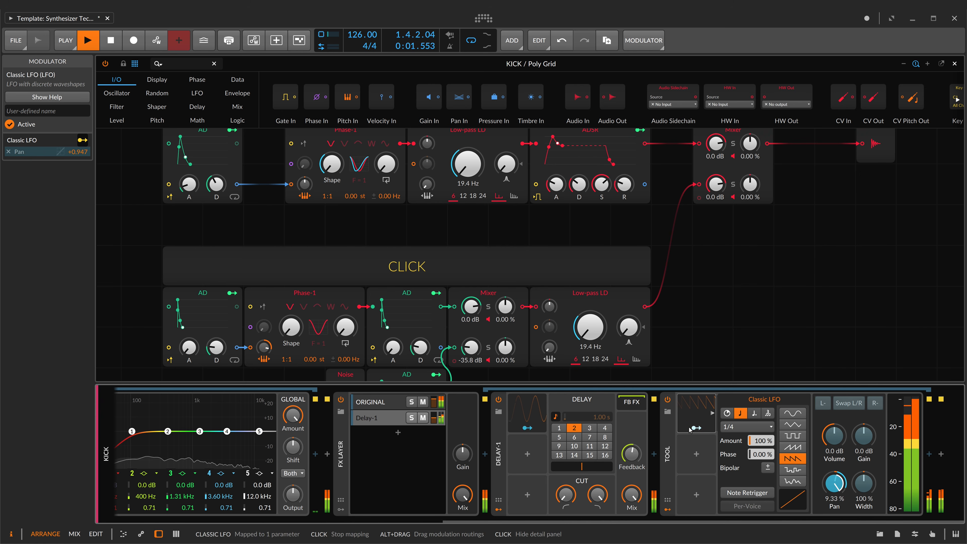
pyautogui.press('space')
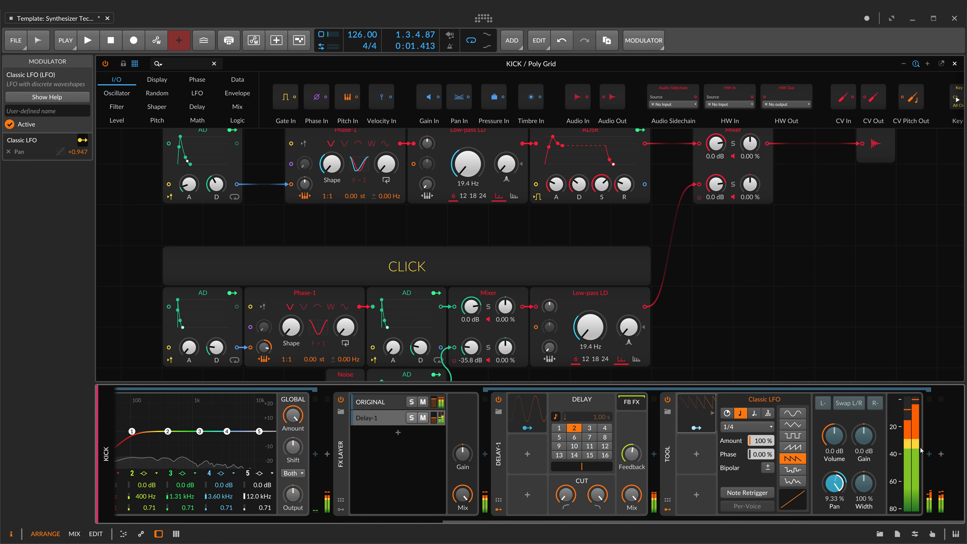
# Step: Insert a Reverb device after the Tool in the Delay-1 layer
pyautogui.click(929, 454)
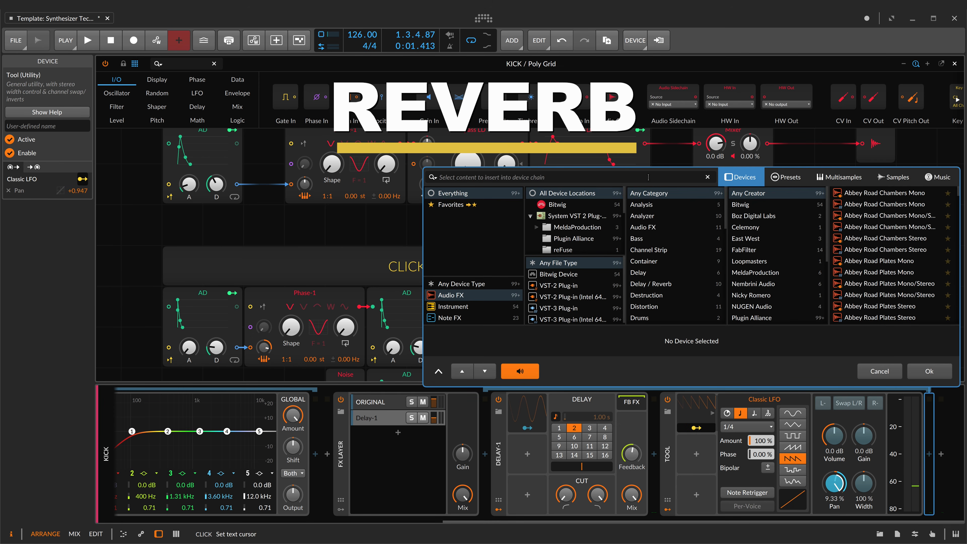
pyautogui.write('reverb')
pyautogui.press('Return')
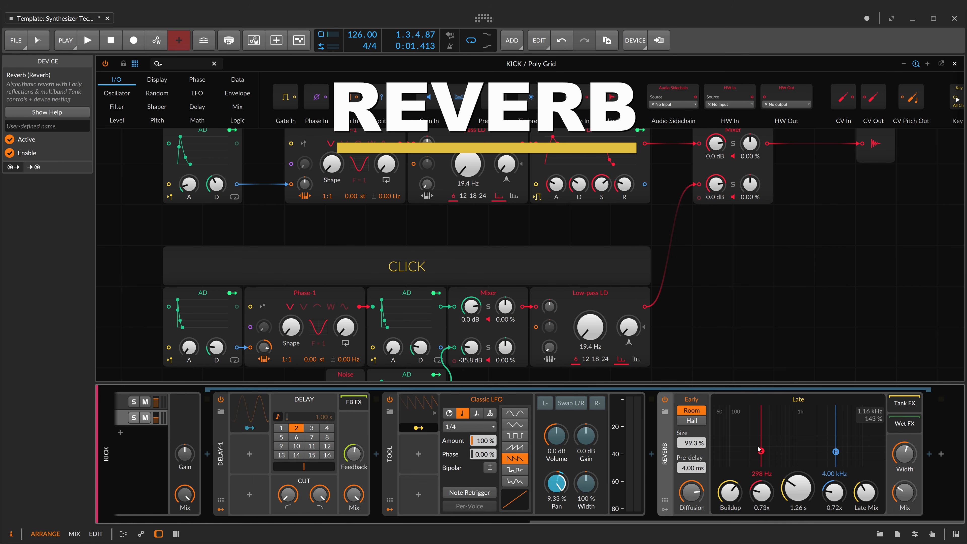
# Step: Set the Reverb to Hall with a 50.3 ms pre-delay and a 4.50 s reverb time, lower its mix, and audition it
pyautogui.moveTo(691, 468); pyautogui.dragTo(691, 456)
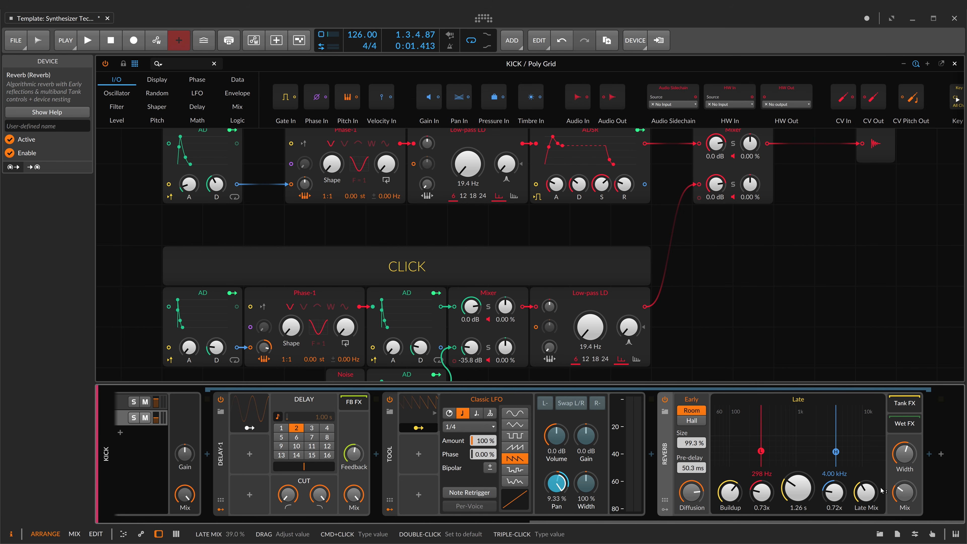
pyautogui.click(681, 421)
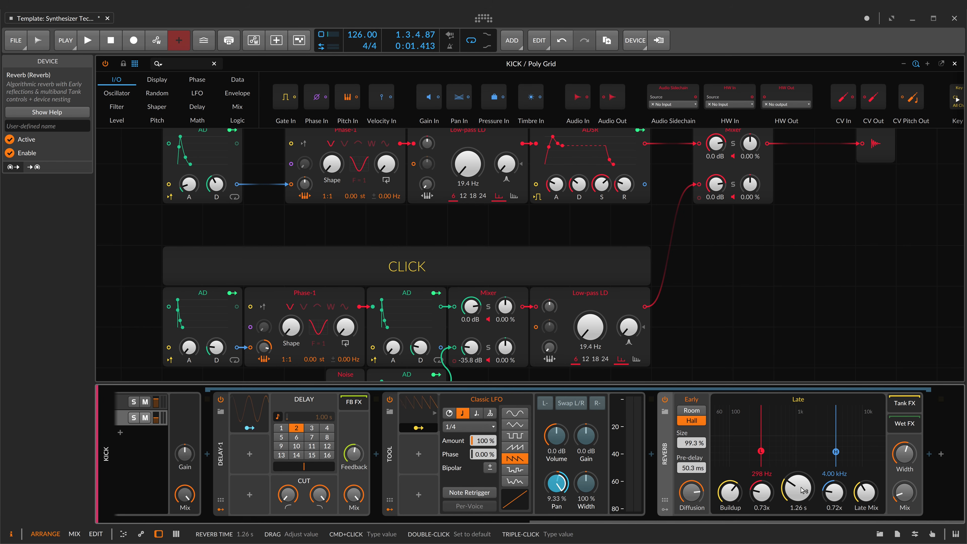
pyautogui.press('space')
pyautogui.moveTo(799, 497); pyautogui.dragTo(799, 493)
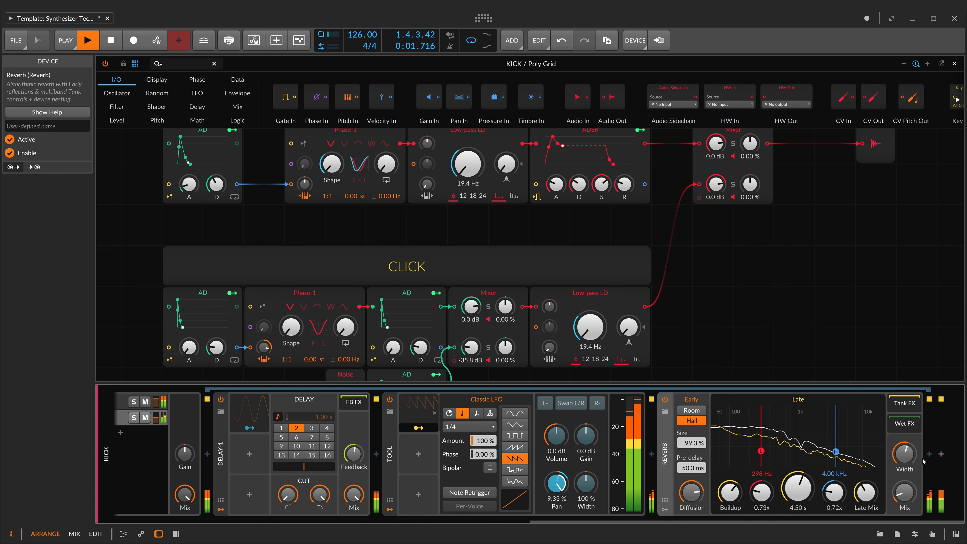
pyautogui.press('space')
# Step: Insert a Dynamics device after the Reverb in the Delay-1 layer
pyautogui.click(929, 454)
pyautogui.click(656, 177)
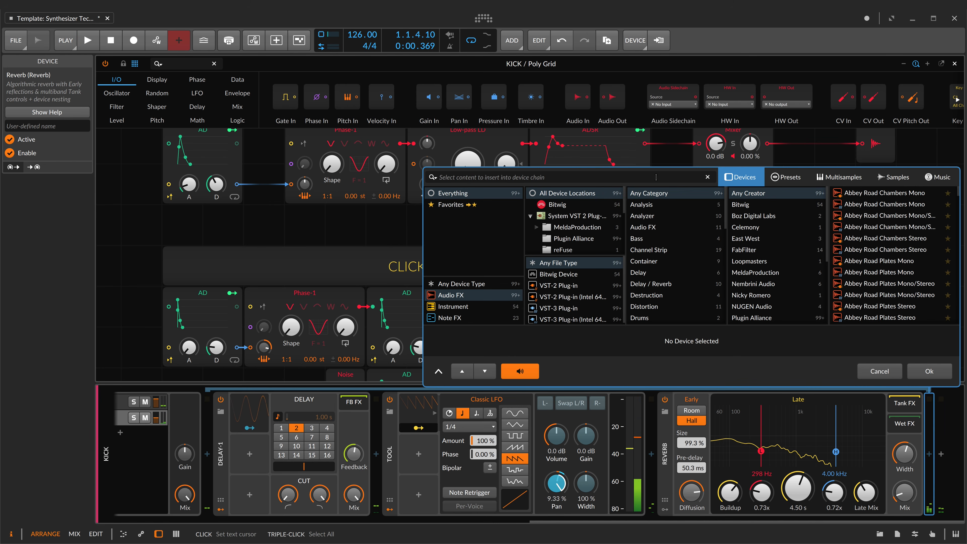
pyautogui.write('DYAN')
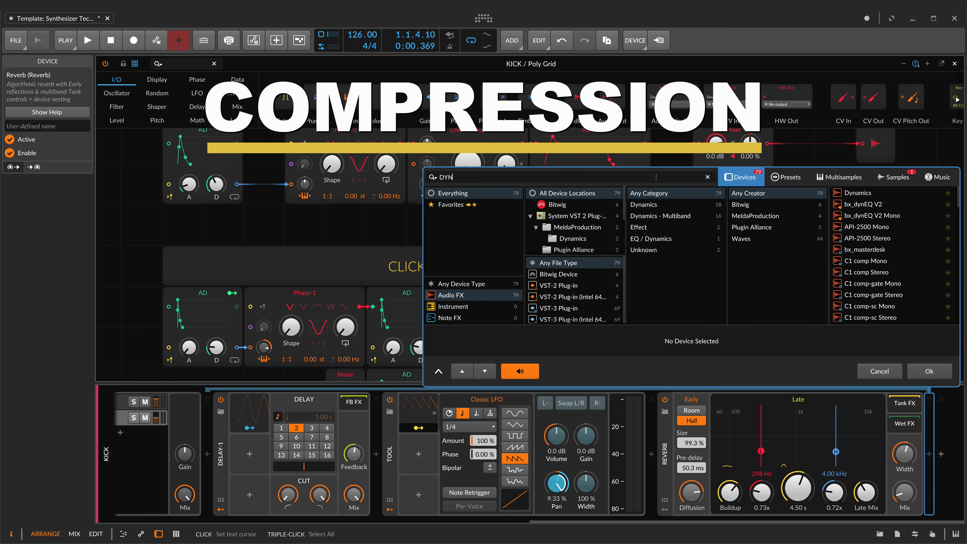
pyautogui.click(931, 193)
pyautogui.click(929, 371)
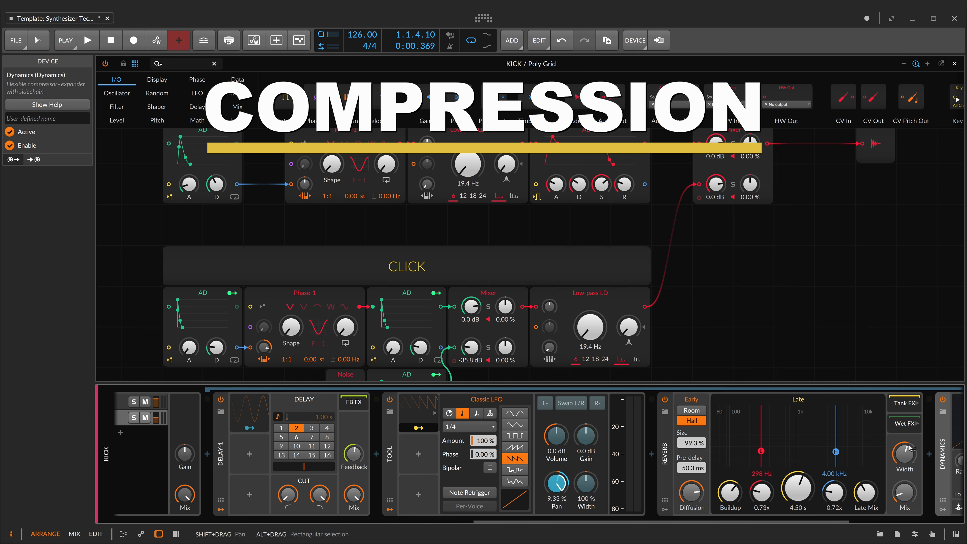
# Step: Set the Dynamics sidechain source to Poly Grid Out, adjust its high ratio and threshold, and audition the ducking
pyautogui.click(738, 507)
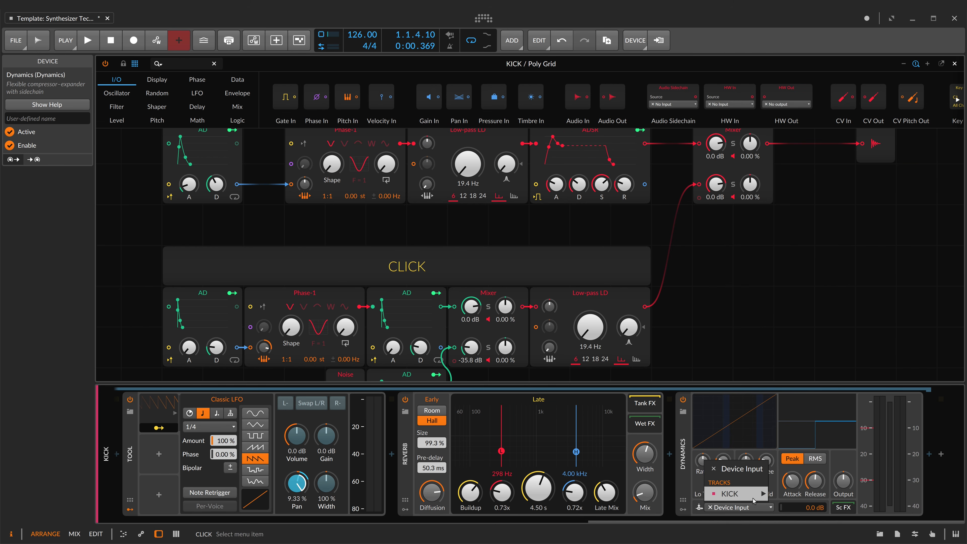
pyautogui.moveTo(752, 497)
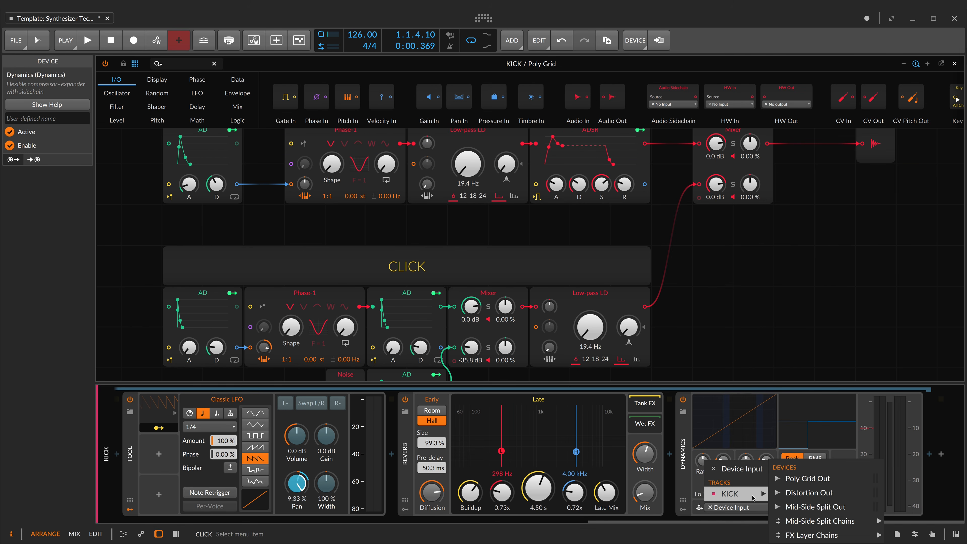
pyautogui.click(829, 481)
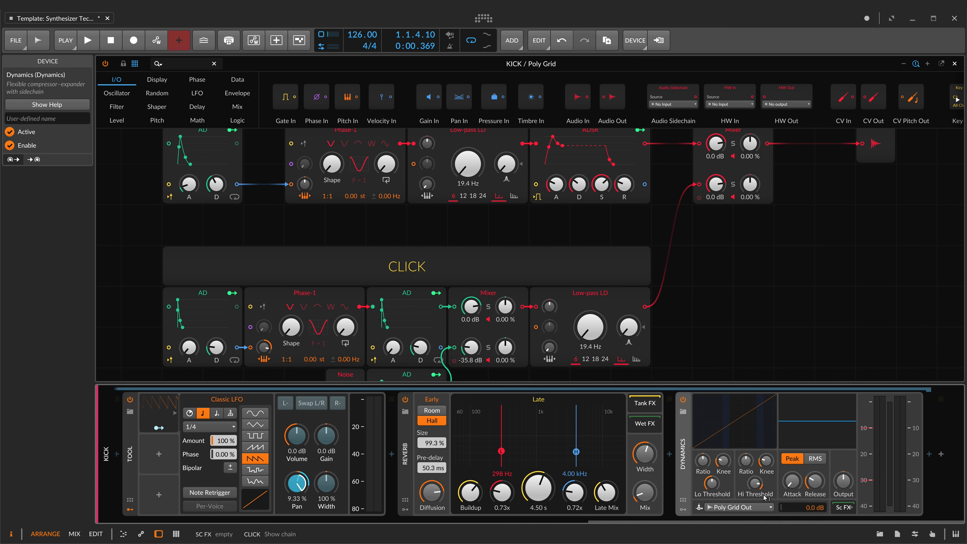
pyautogui.moveTo(746, 461); pyautogui.dragTo(755, 492)
pyautogui.press('space')
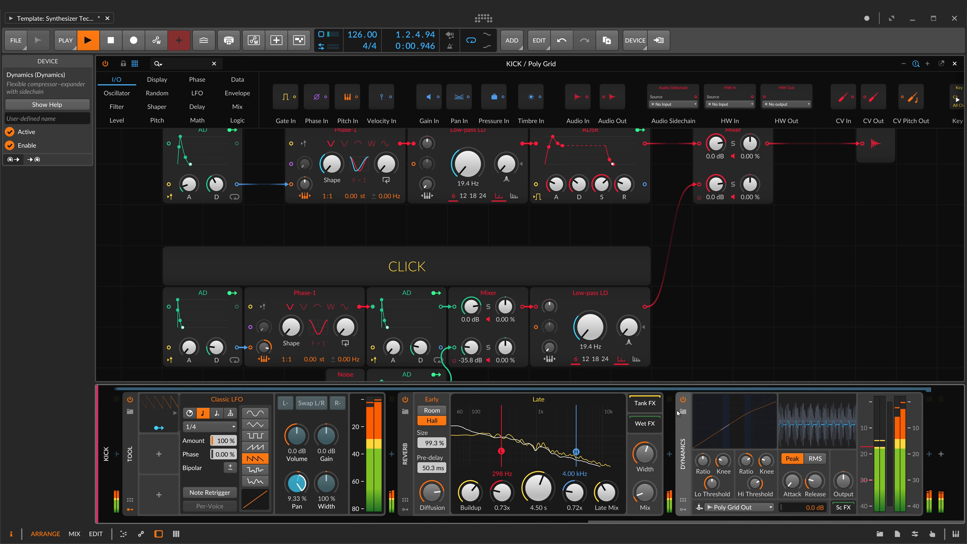
pyautogui.press('space')
# Step: Add a new preset page to Poly Grid's remote controls and enter BODY as the Dynamics device's user-defined name
pyautogui.hscroll(-20, 672, 412)
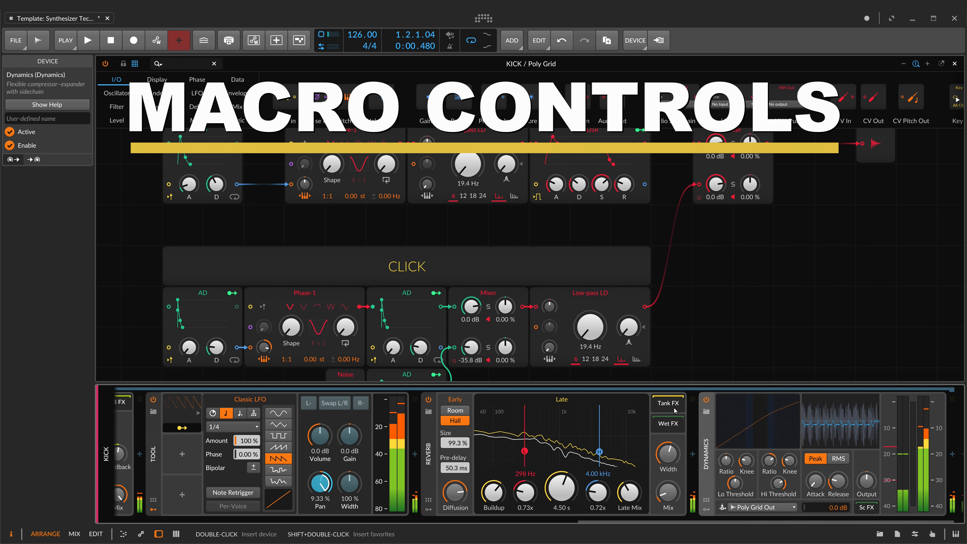
pyautogui.hscroll(-15, 671, 411)
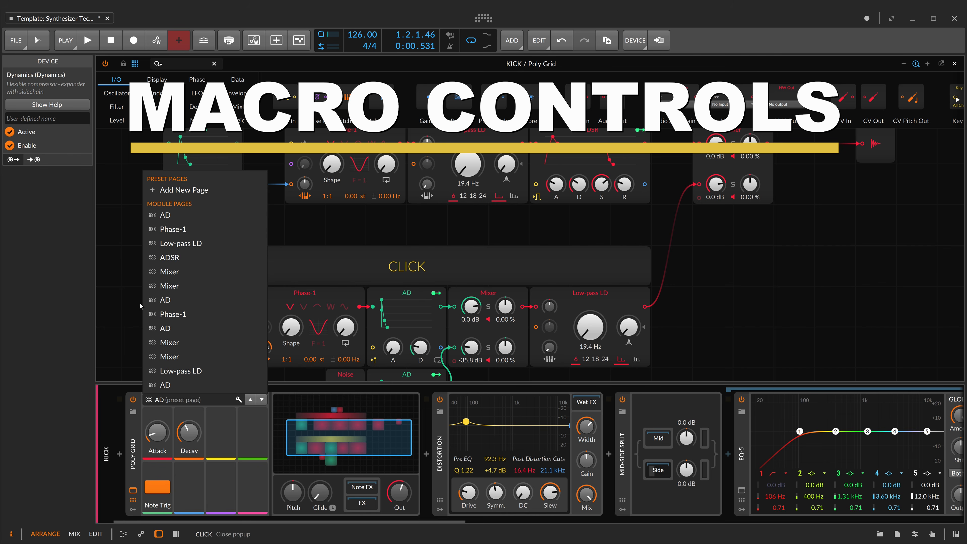
pyautogui.click(35, 119)
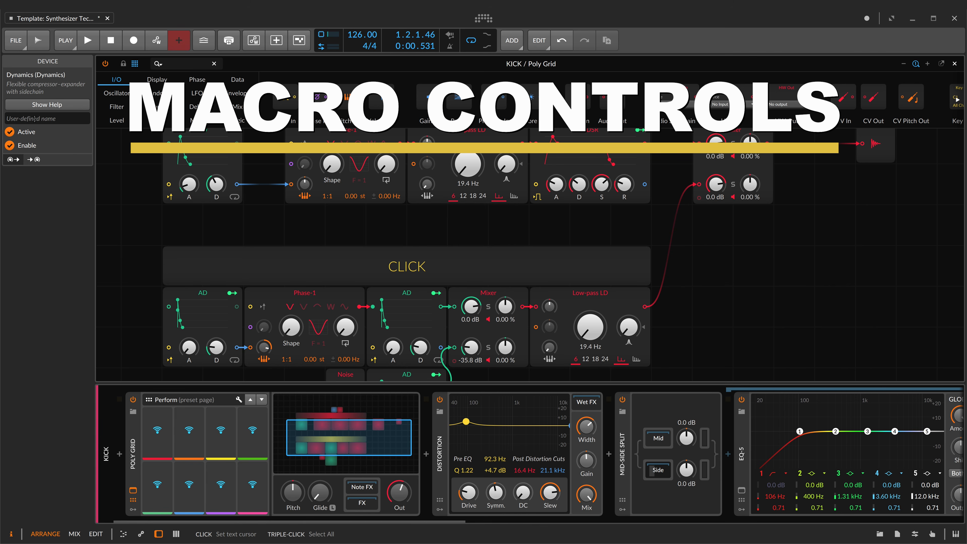
pyautogui.write('BODY')
pyautogui.scroll(3, 471, 228)
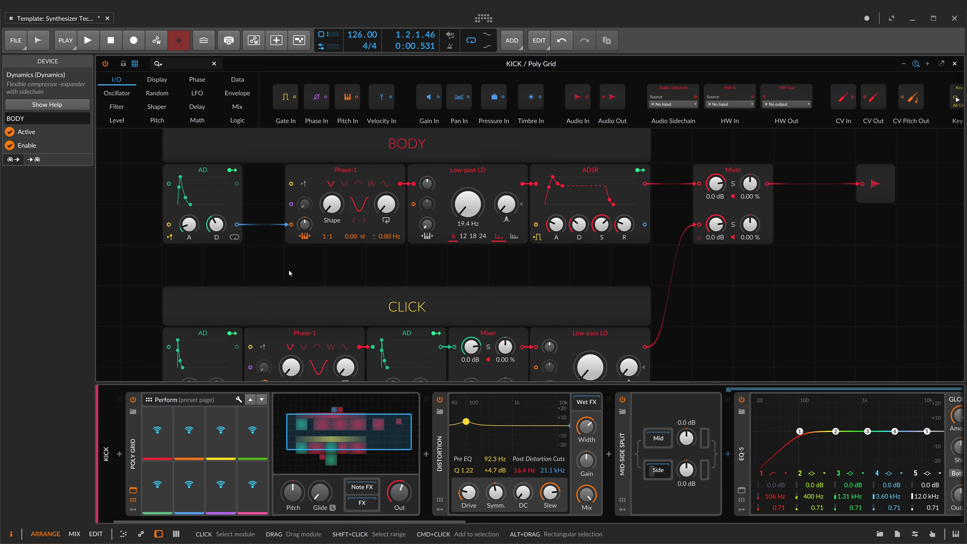
# Step: Map the body's low-pass Cutoff, Phase-1 Shape, and AD Attack and Decay to the new Perform page
pyautogui.click(473, 229)
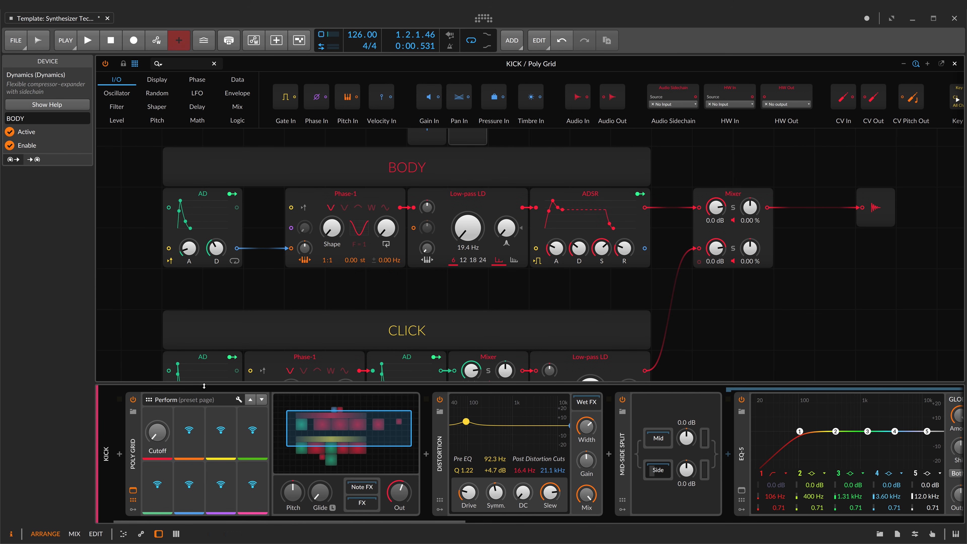
pyautogui.click(333, 229)
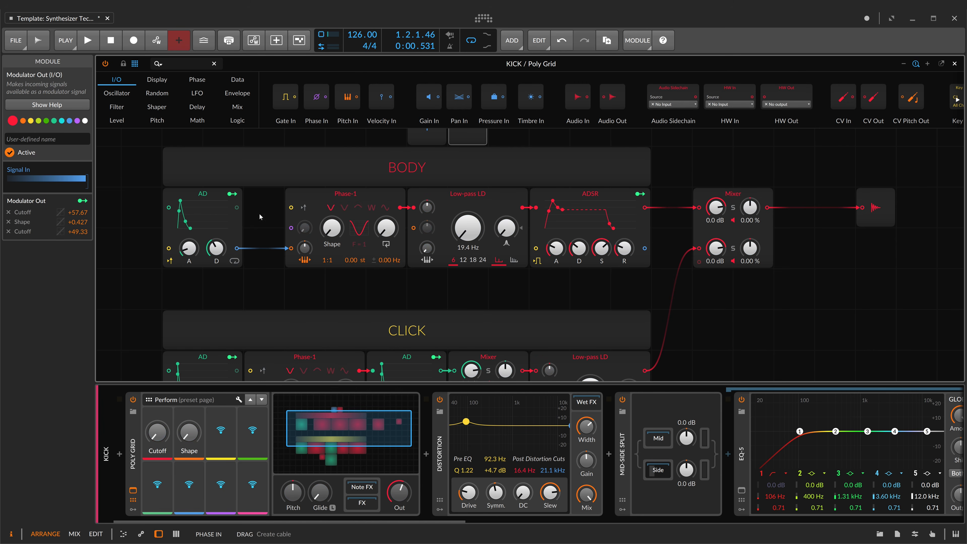
pyautogui.click(189, 248)
pyautogui.click(253, 434)
pyautogui.click(215, 251)
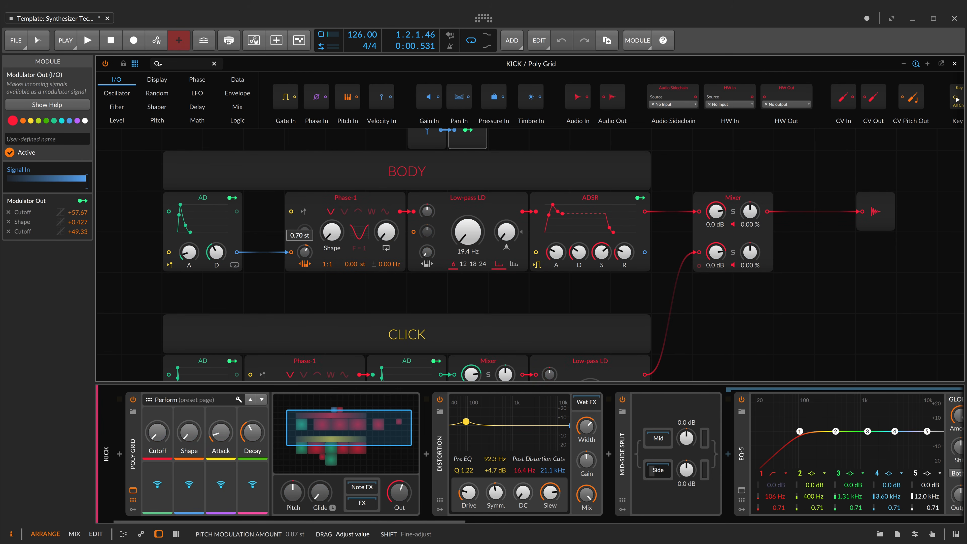
# Step: During playback, set the body's pitch modulation amount to 0.96 st and low-pass cutoff to 123 Hz, and adjust its Shape and Decay
pyautogui.moveTo(305, 252); pyautogui.dragTo(309, 255)
pyautogui.press('space')
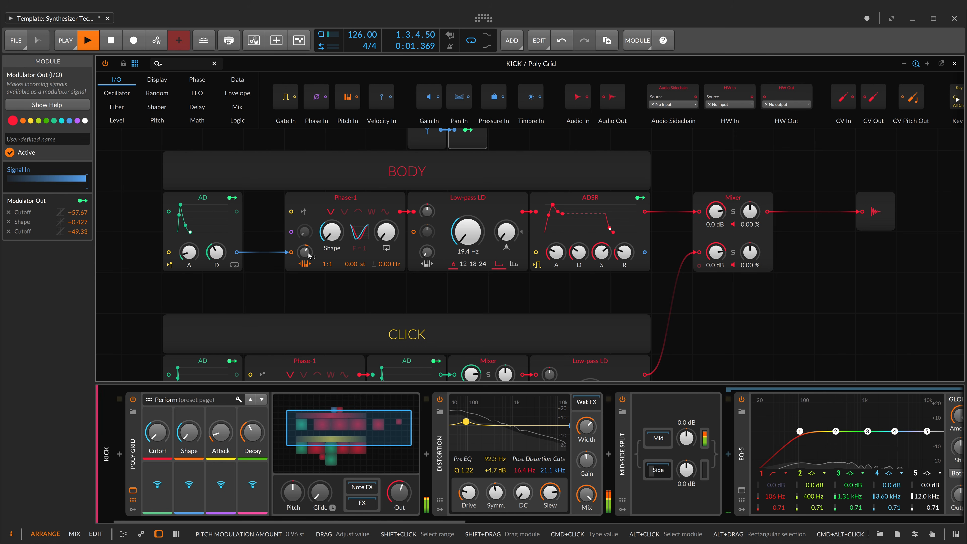
pyautogui.moveTo(253, 433)
pyautogui.mouseDown()
pyautogui.moveTo(253, 418)
pyautogui.moveTo(253, 436)
pyautogui.mouseUp()
pyautogui.moveTo(189, 433); pyautogui.dragTo(157, 429)
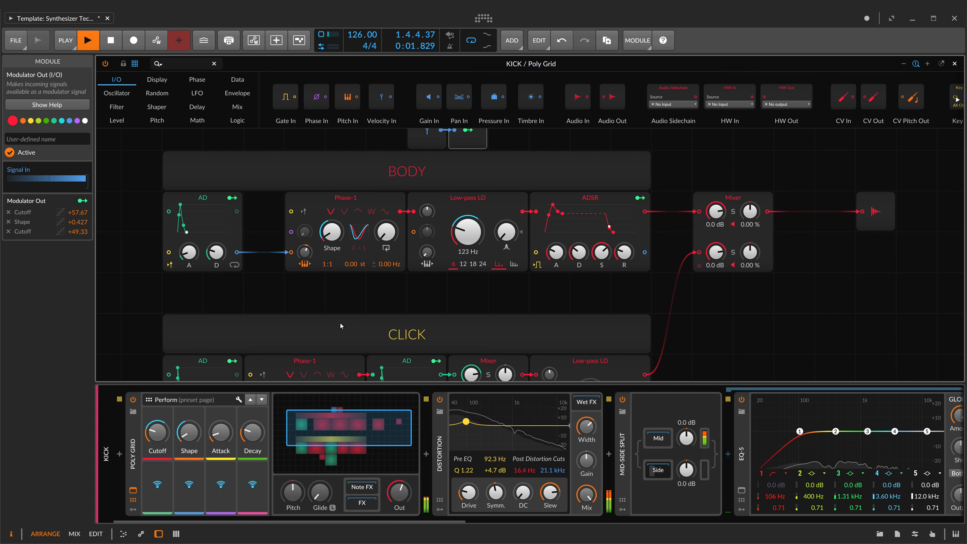
pyautogui.press('space')
# Step: Add a second preset page named CLICK to Poly Grid's remote controls and map the click's low-pass Cutoff to it
pyautogui.scroll(-3, 381, 255)
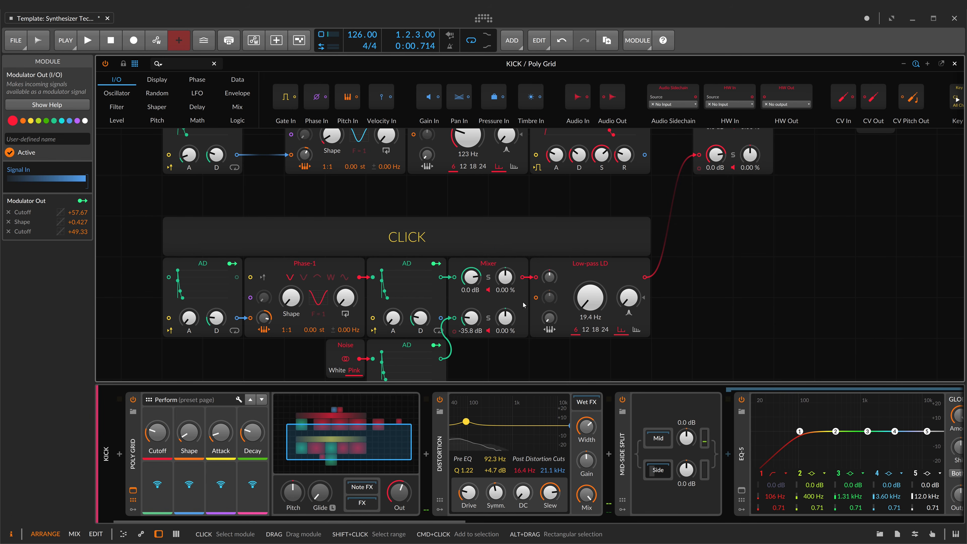
pyautogui.click(149, 401)
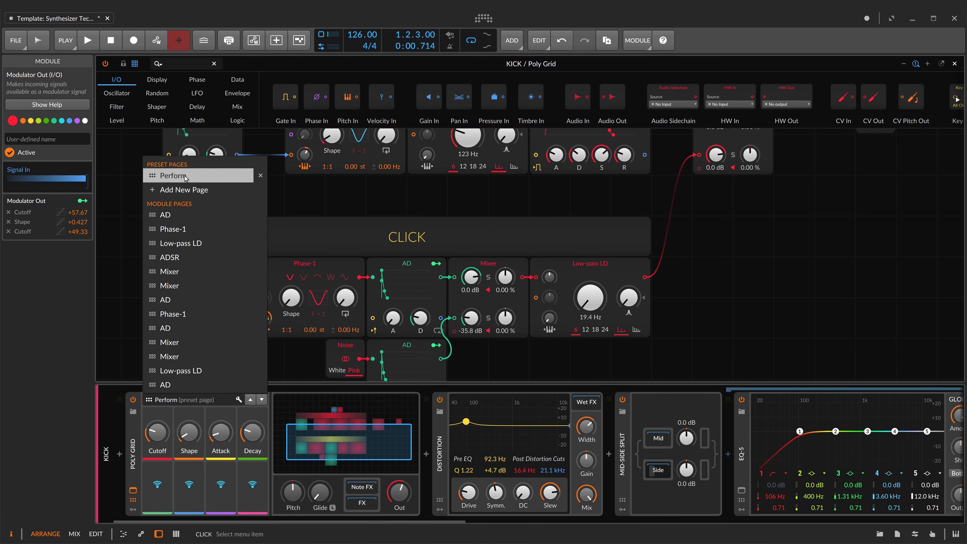
pyautogui.click(184, 189)
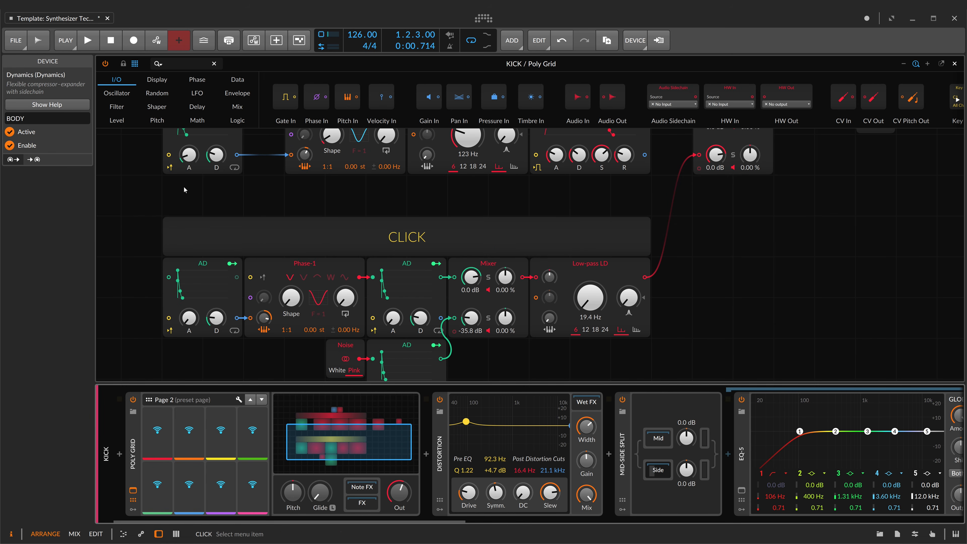
pyautogui.click(589, 297)
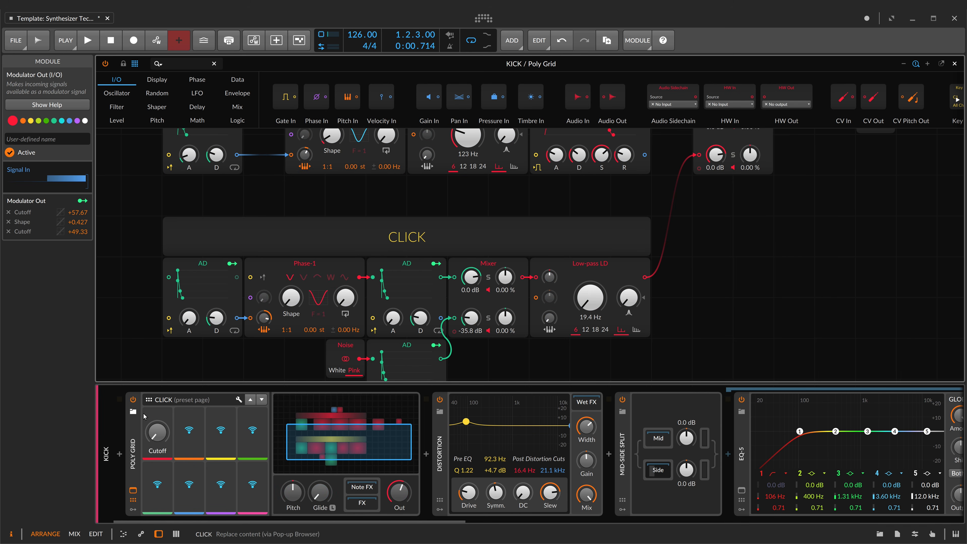
# Step: Map the Attack and Decay of the click oscillator's amplitude AD and pitch AD envelopes to the CLICK page
pyautogui.click(394, 320)
pyautogui.click(420, 318)
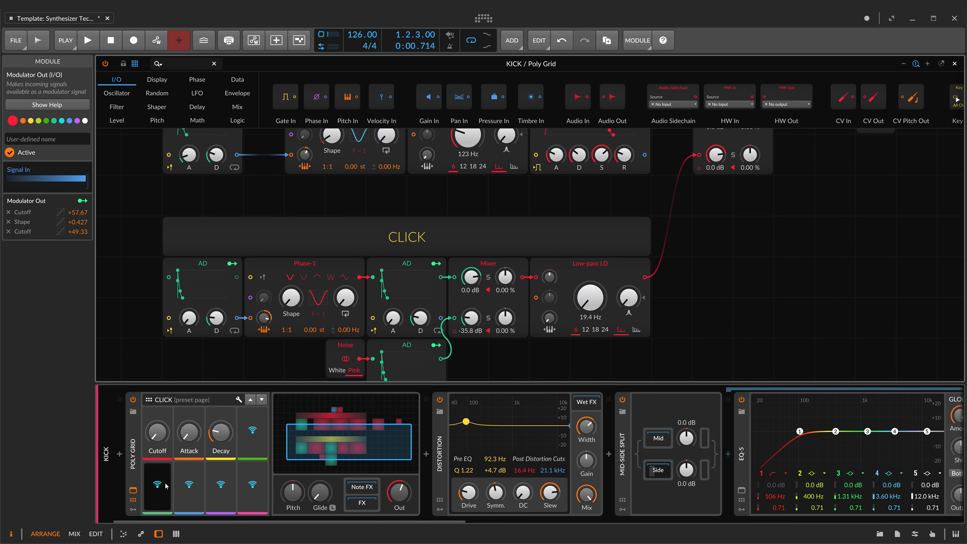
pyautogui.click(189, 318)
pyautogui.click(216, 318)
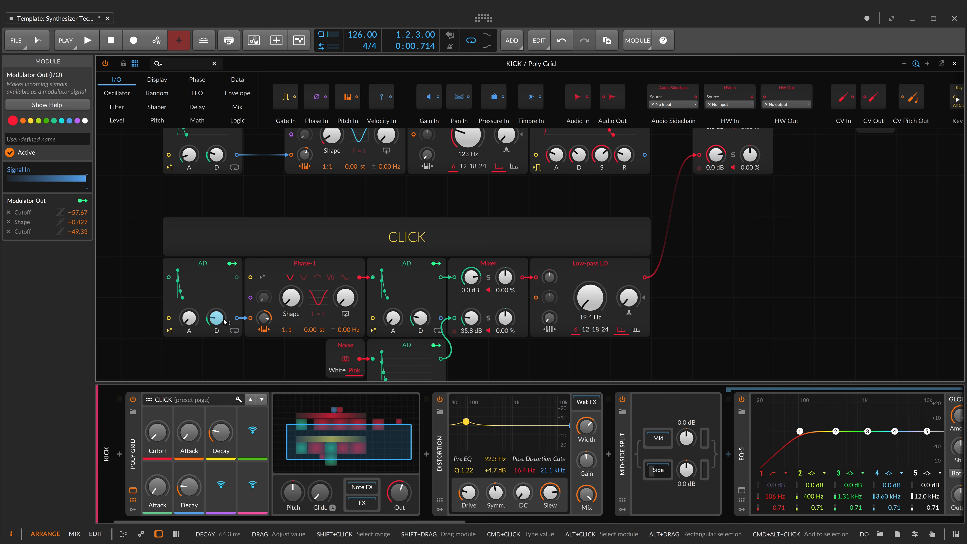
# Step: During playback, set the click's Cutoff macro to 330 Hz and try different Attack and Decay macro settings
pyautogui.scroll(-3, 692, 320)
pyautogui.press('space')
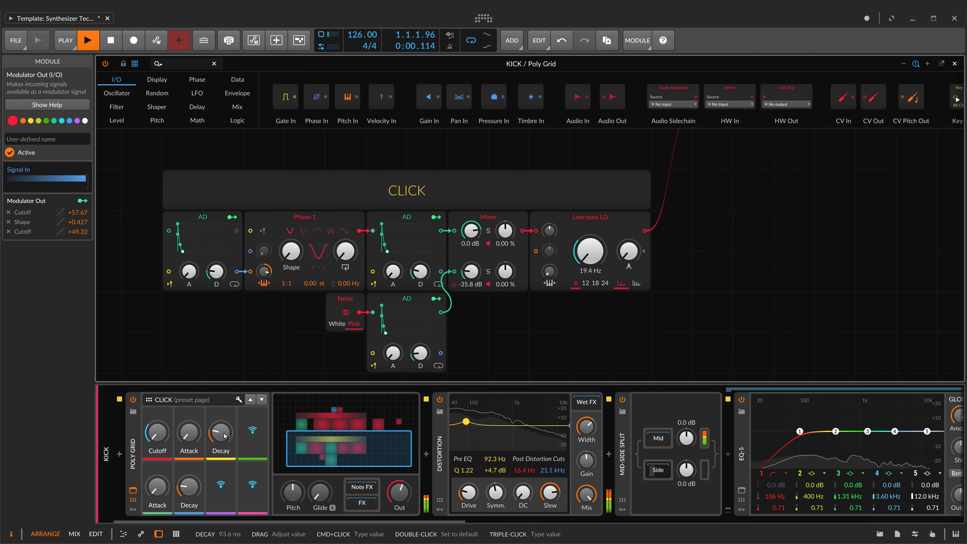
pyautogui.moveTo(166, 436); pyautogui.dragTo(167, 417)
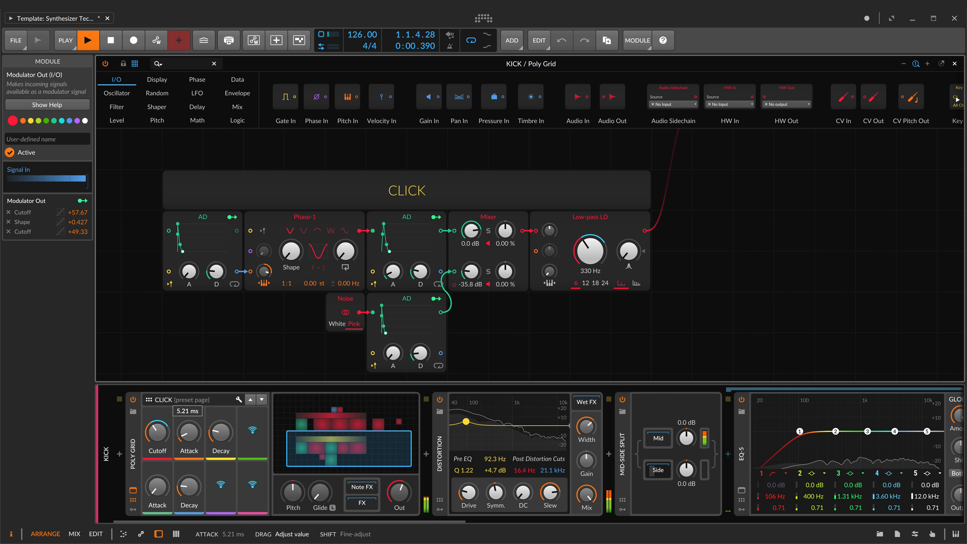
pyautogui.moveTo(190, 433); pyautogui.dragTo(189, 436)
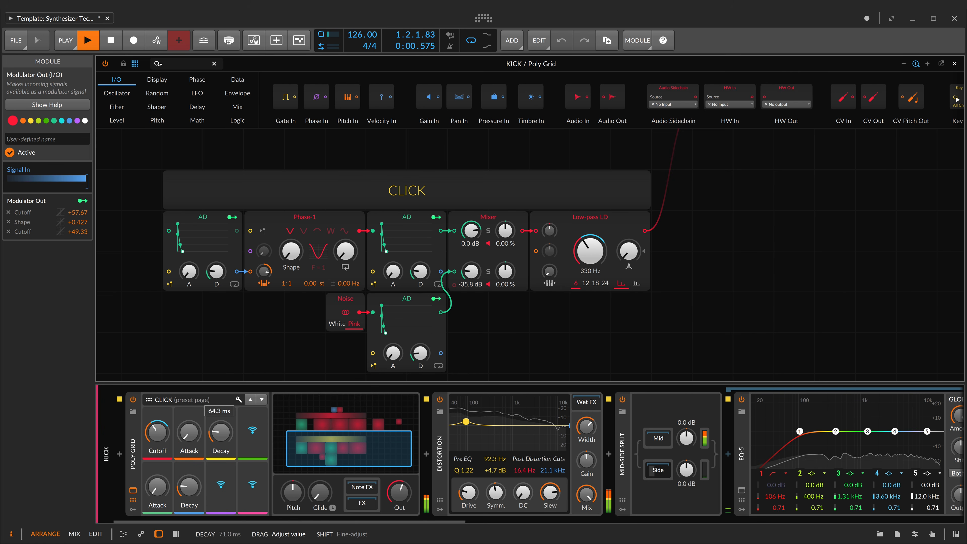
pyautogui.moveTo(221, 433); pyautogui.dragTo(220, 427)
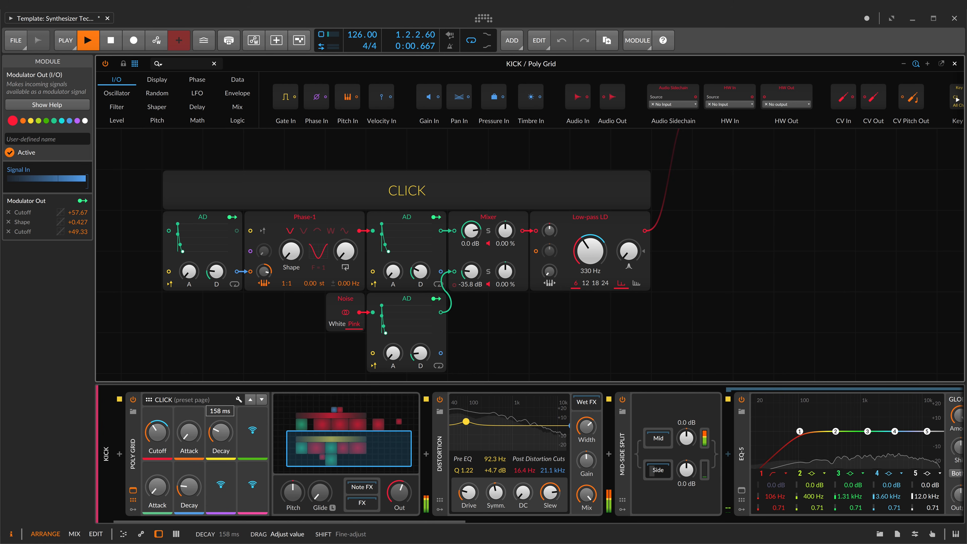
pyautogui.moveTo(189, 487); pyautogui.dragTo(189, 481)
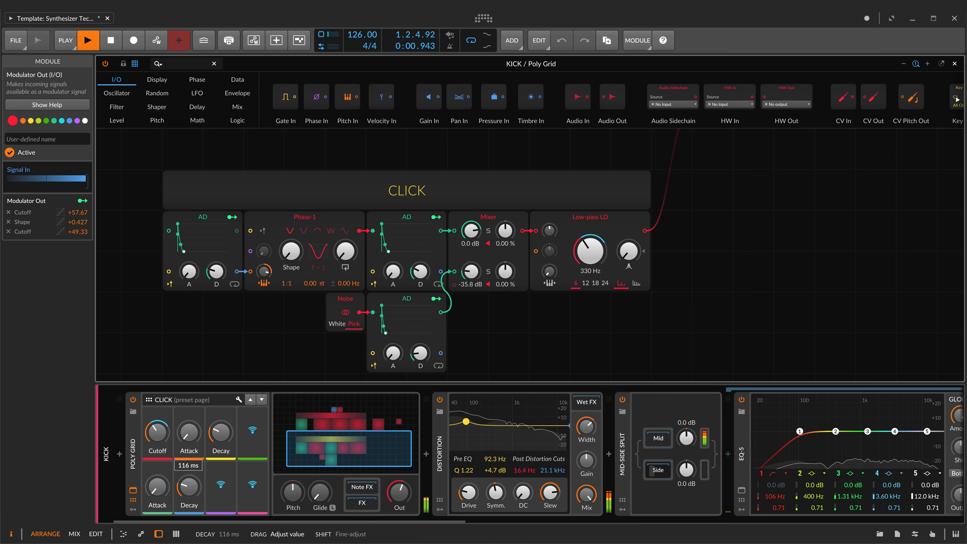
pyautogui.moveTo(189, 487); pyautogui.dragTo(189, 489)
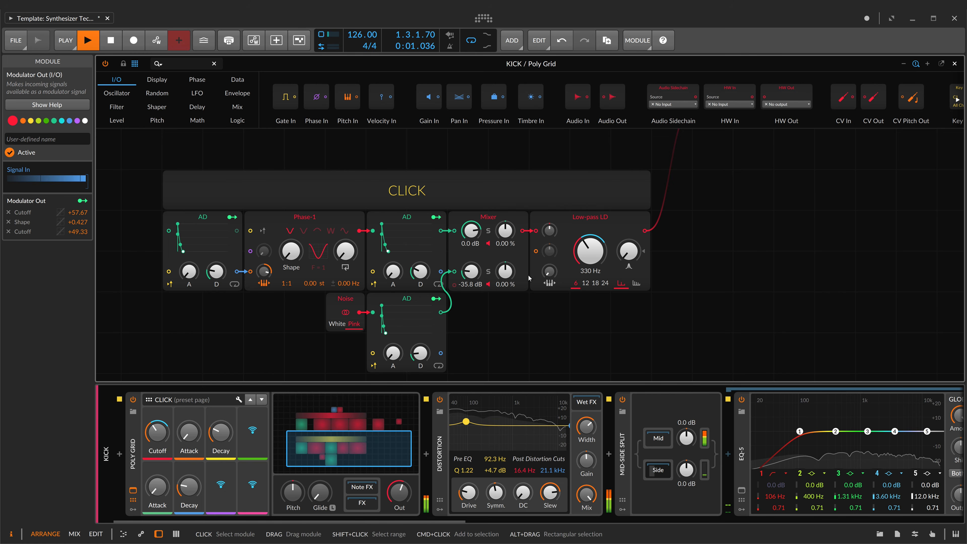